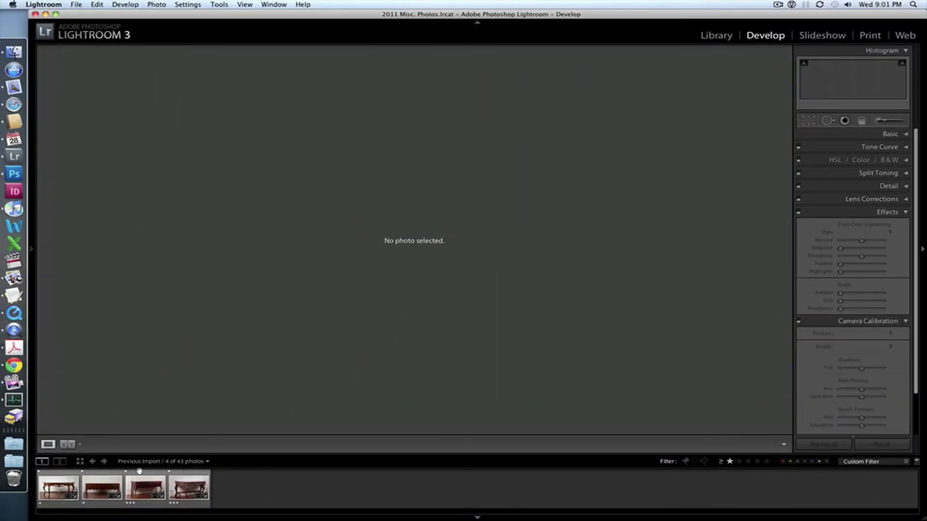
Look through the four table photos one by one, from the first to the last and back to the first.
left_click(58, 488)
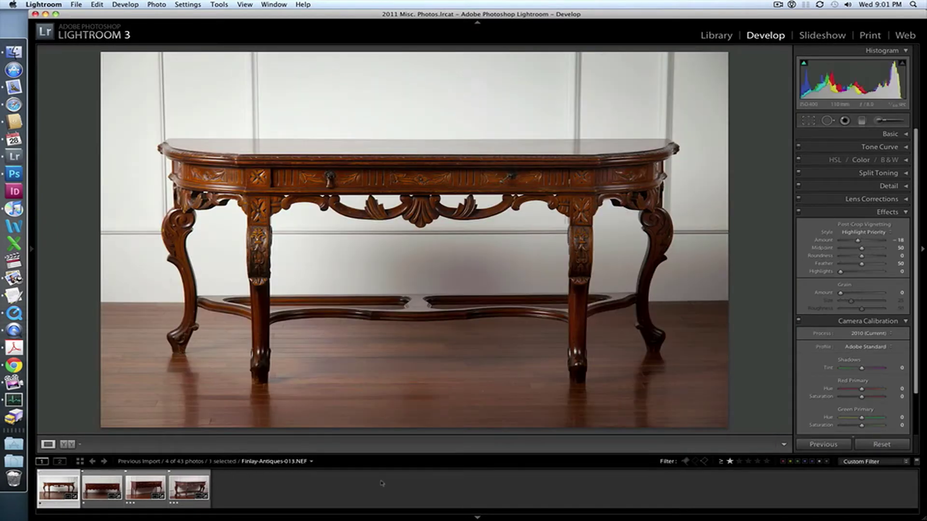
key("Right")
key("Right")
key("Right")
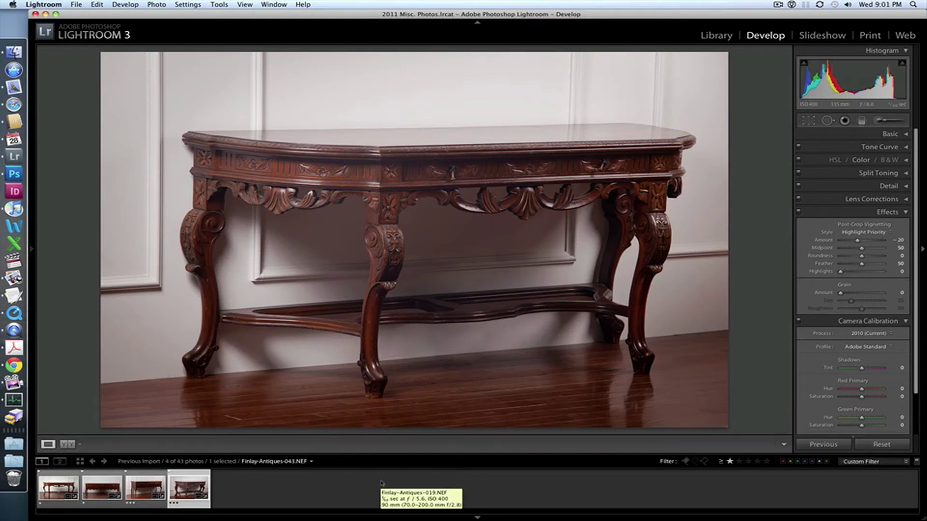
key("Left")
key("Left")
key("Left")
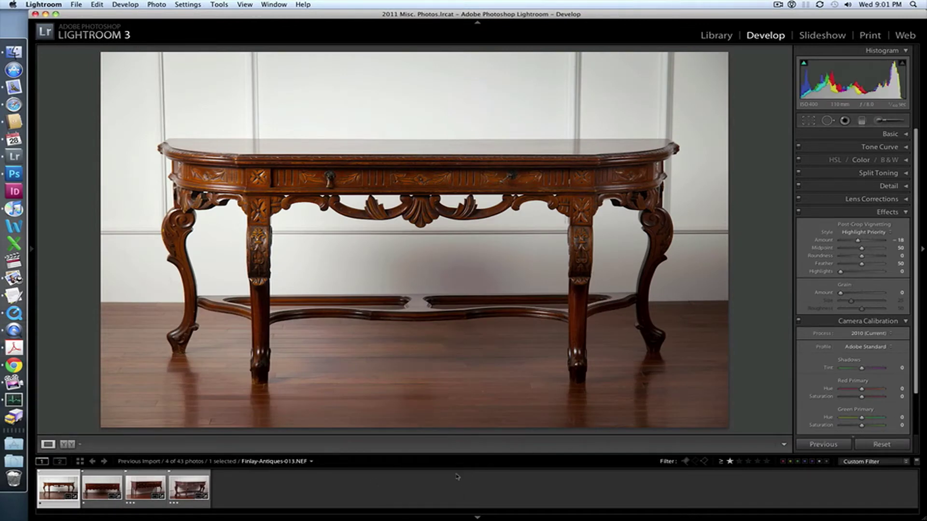
Switch to full screen mode and collapse the Camera Calibration and Effects settings.
key("f")
key("f")
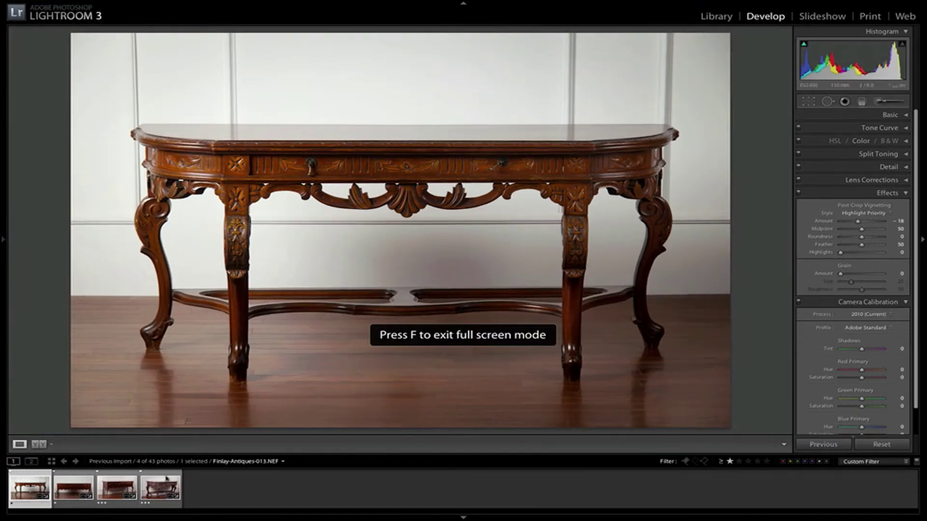
left_click(904, 302)
left_click(906, 193)
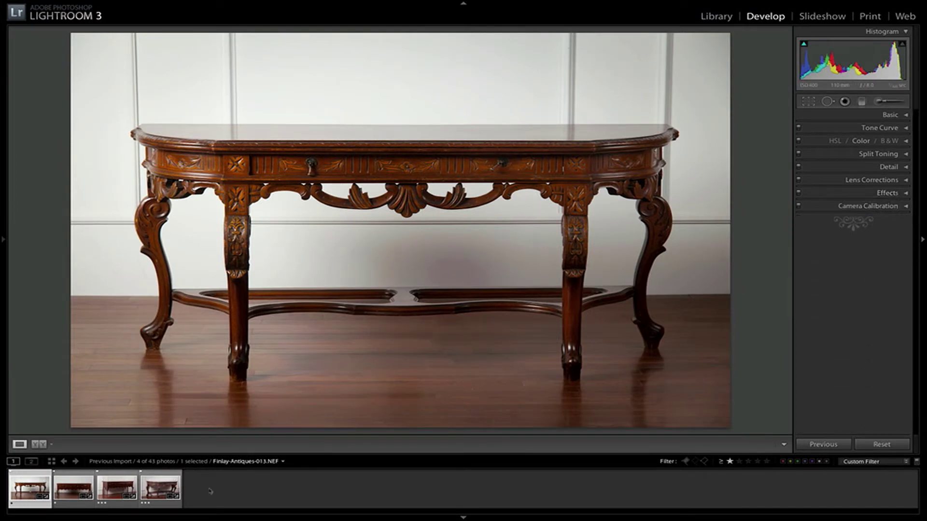
Select all four table photos and export them to the Desktop folder with the For E-Mail preset.
left_click(158, 486, "shift")
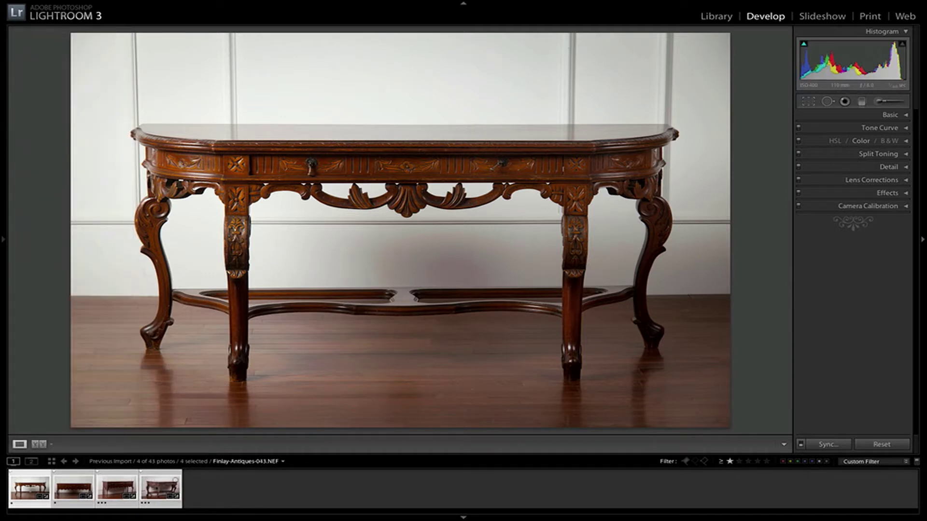
right_click(157, 488)
mouse_move(193, 486)
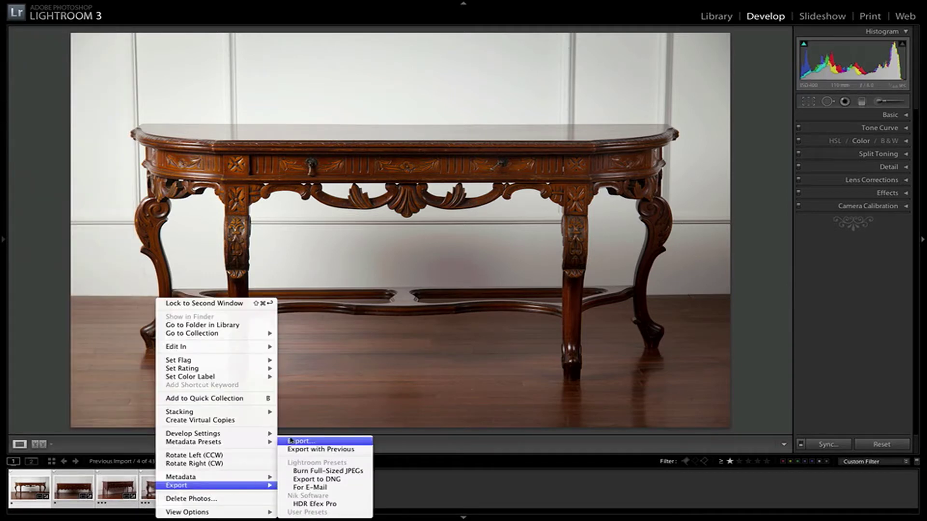
left_click(299, 488)
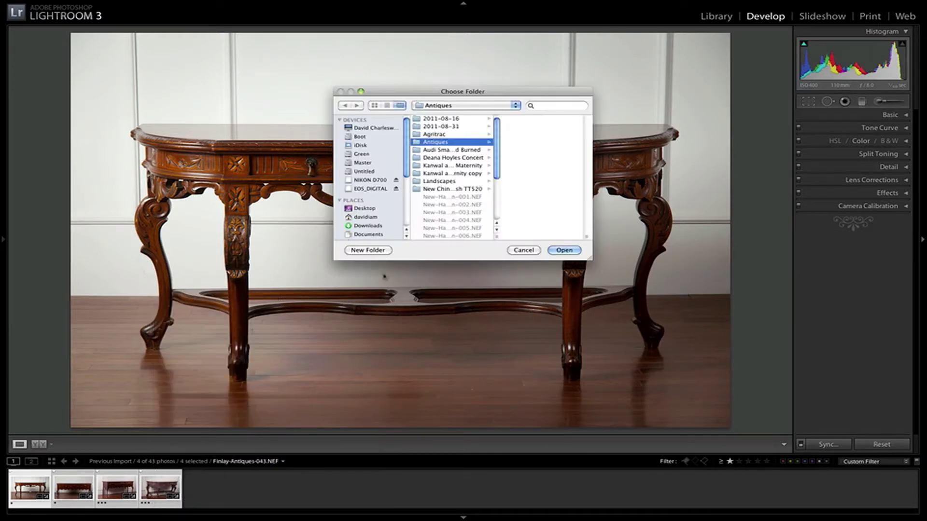
left_click(370, 208)
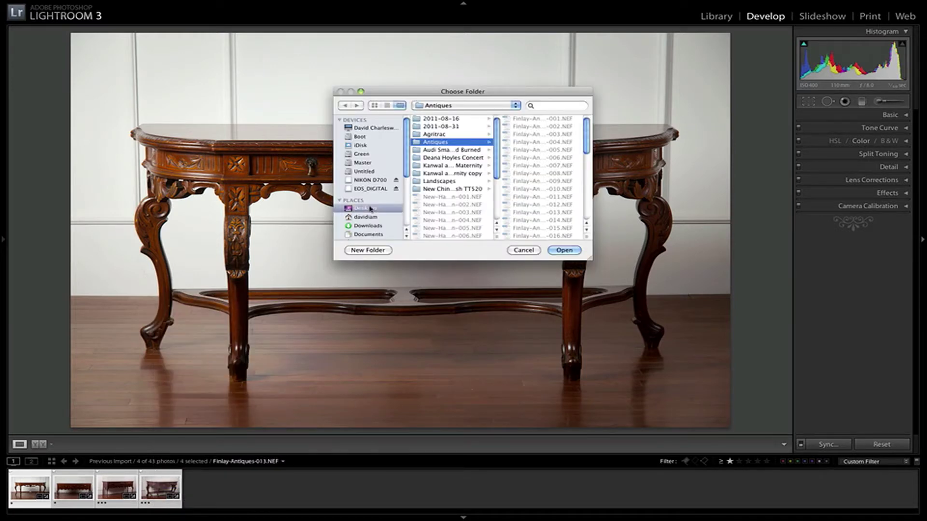
left_click(565, 251)
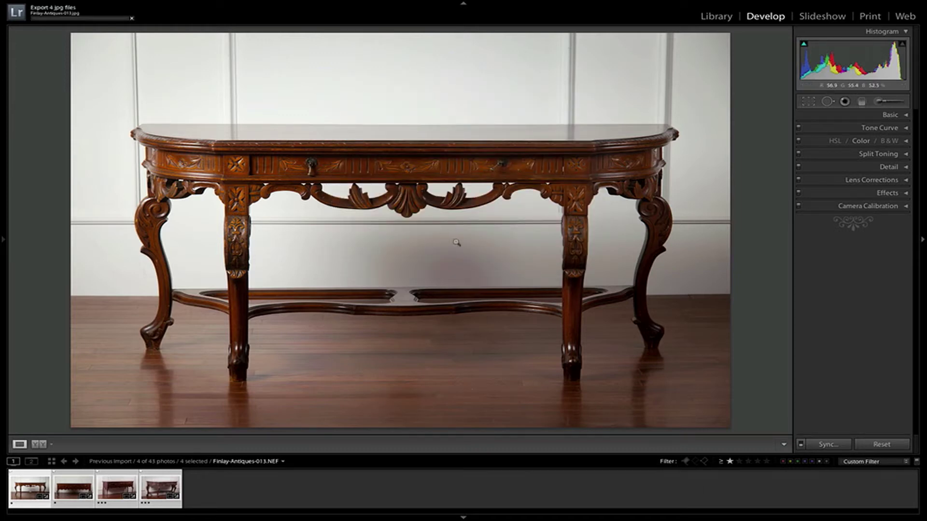
Switch to the desktop and check the file size and dimensions of the exported Finlay-Antiques-013.jpg in its file information.
key("super+h")
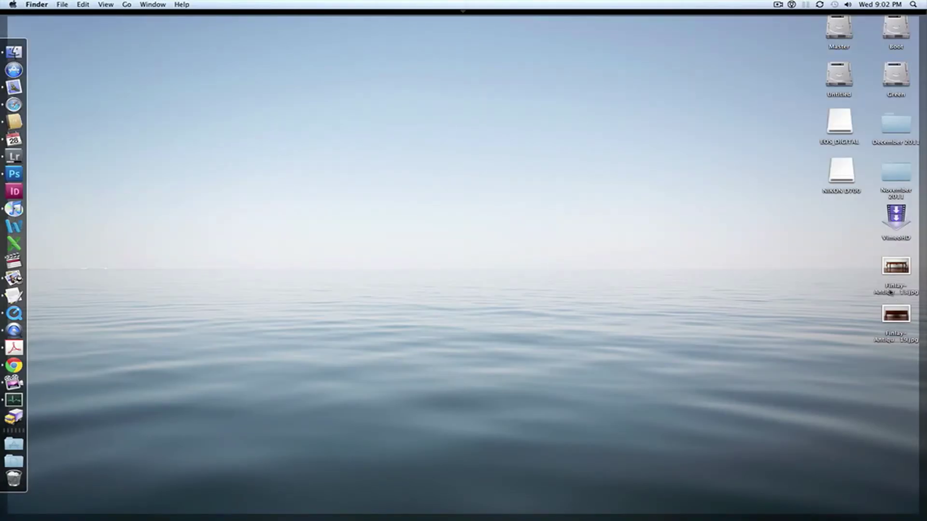
left_click_drag(896, 267, 713, 252)
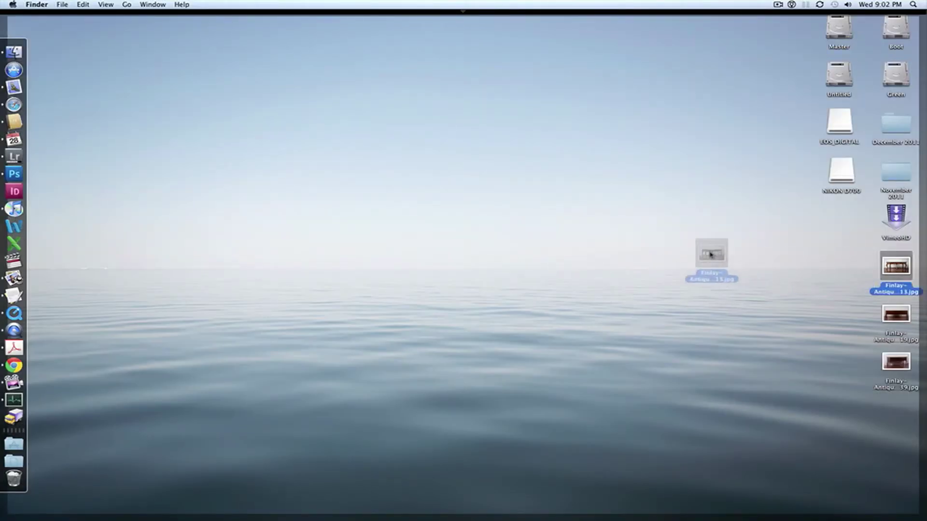
left_click(711, 253)
right_click(710, 253)
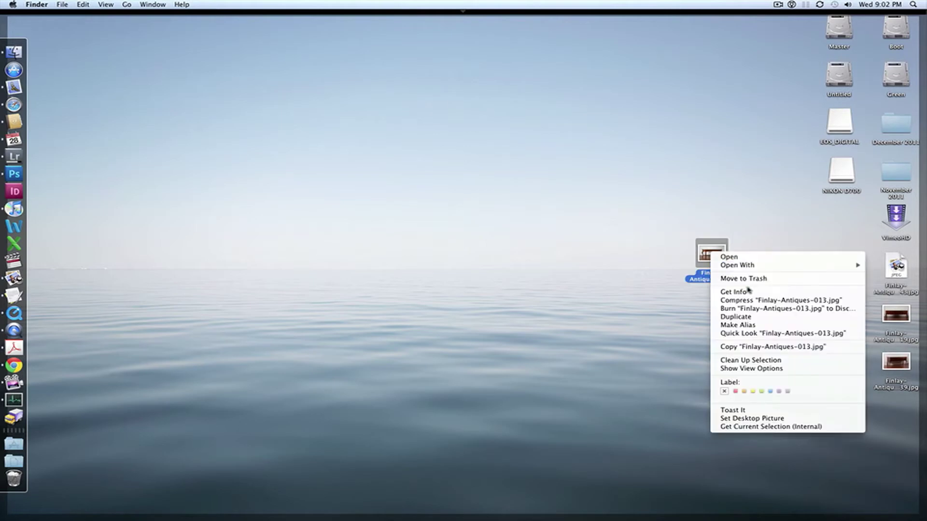
left_click(729, 292)
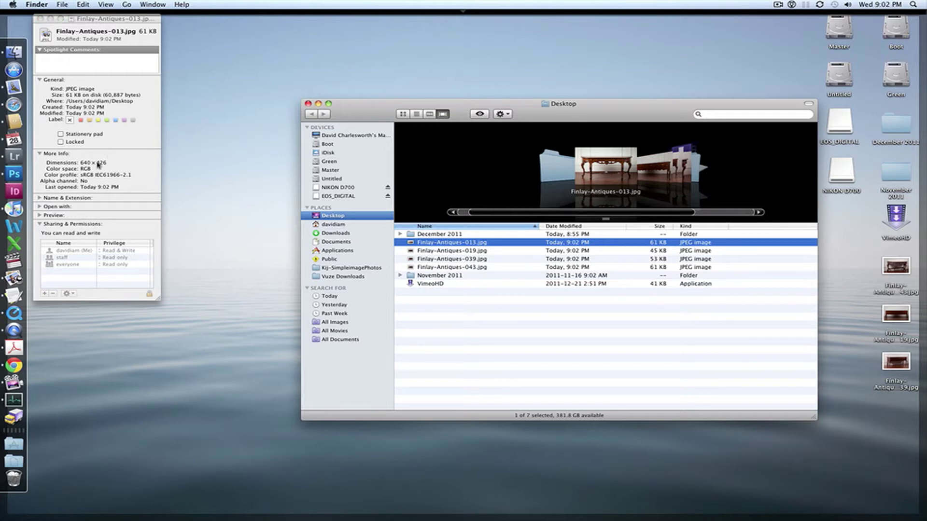
left_click(40, 18)
left_click(308, 104)
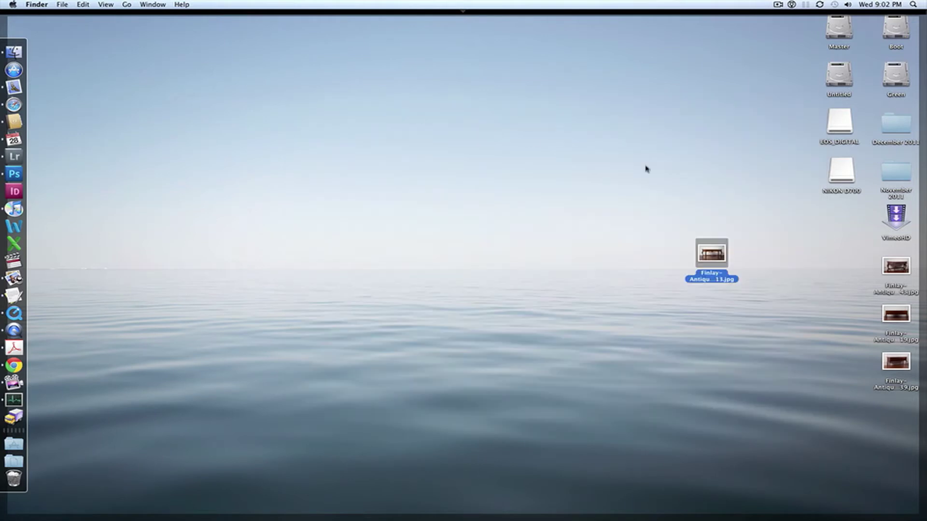
View the exported Finlay-Antiques-013.jpg in Preview and close its window.
double_click(711, 255)
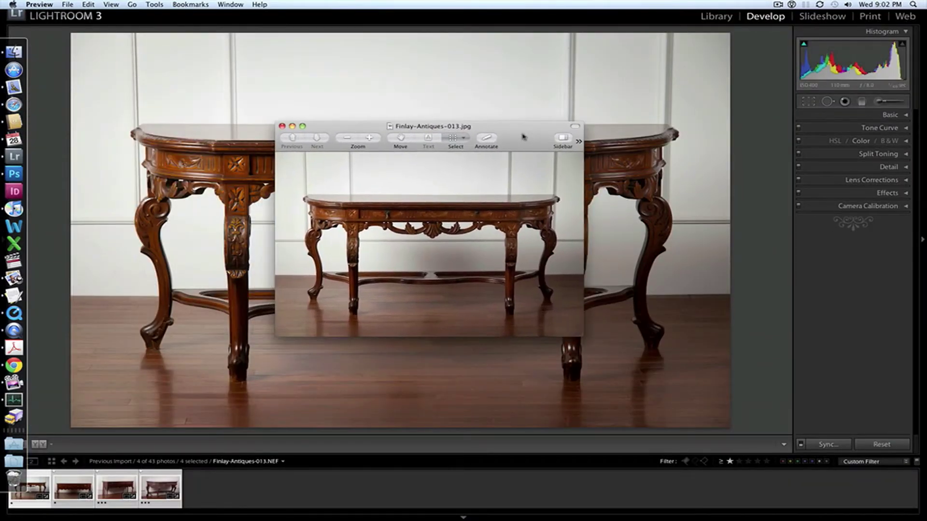
left_click_drag(513, 135, 454, 117)
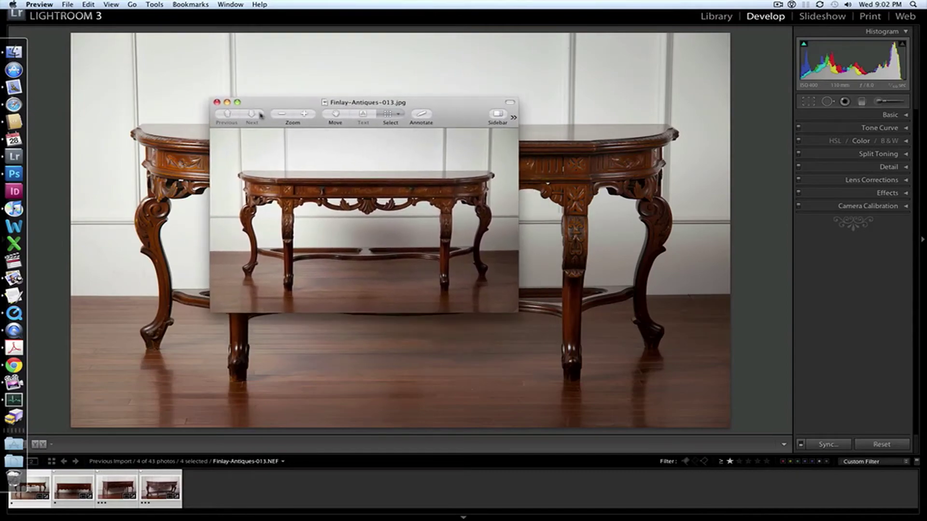
left_click(217, 102)
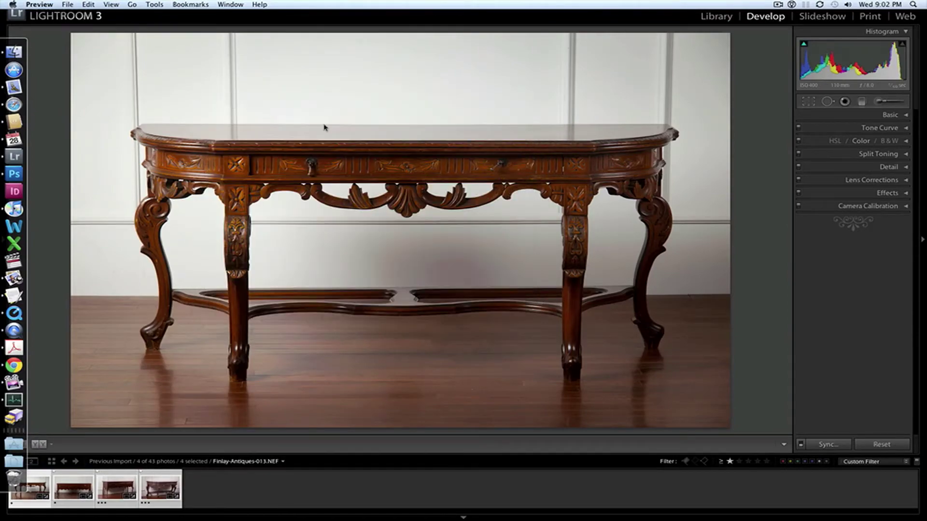
Put the Finlay-Antiques-013.jpg icon back with the other exported files on the desktop and return to Lightroom.
key("F11")
left_click_drag(713, 253, 769, 325)
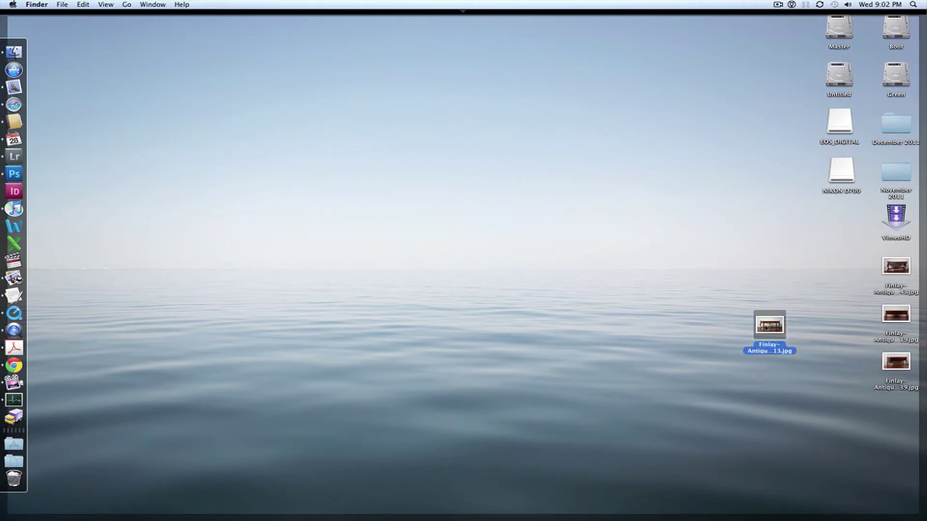
left_click(704, 317)
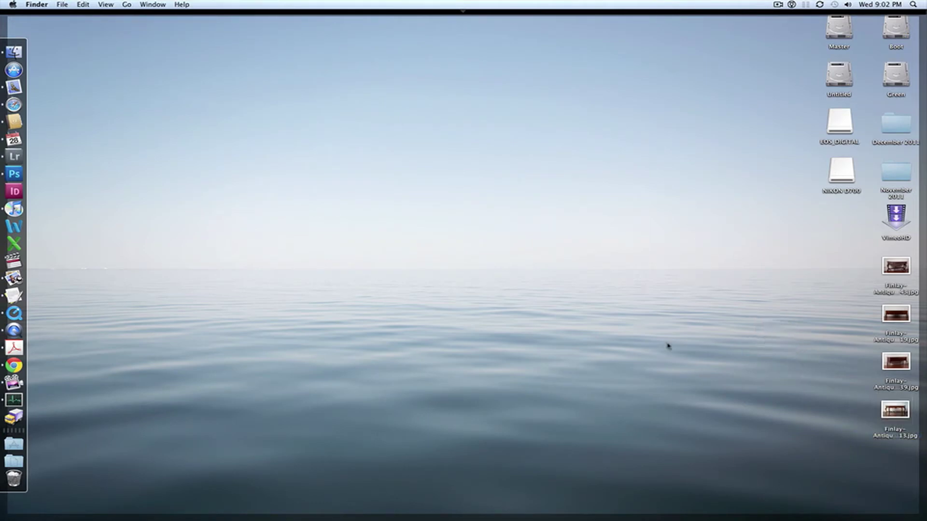
key("F11")
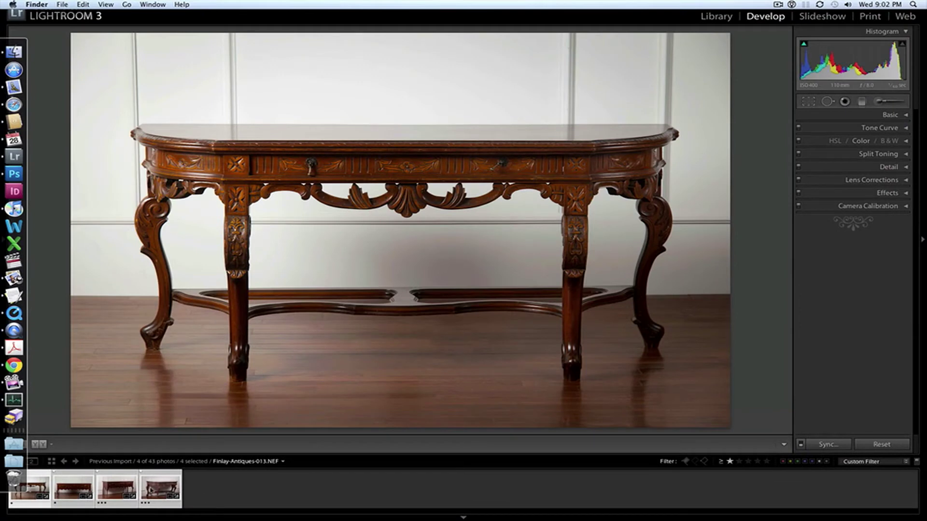
Open the full export settings for the four selected table photos.
left_click(151, 491)
right_click(161, 489)
mouse_move(237, 485)
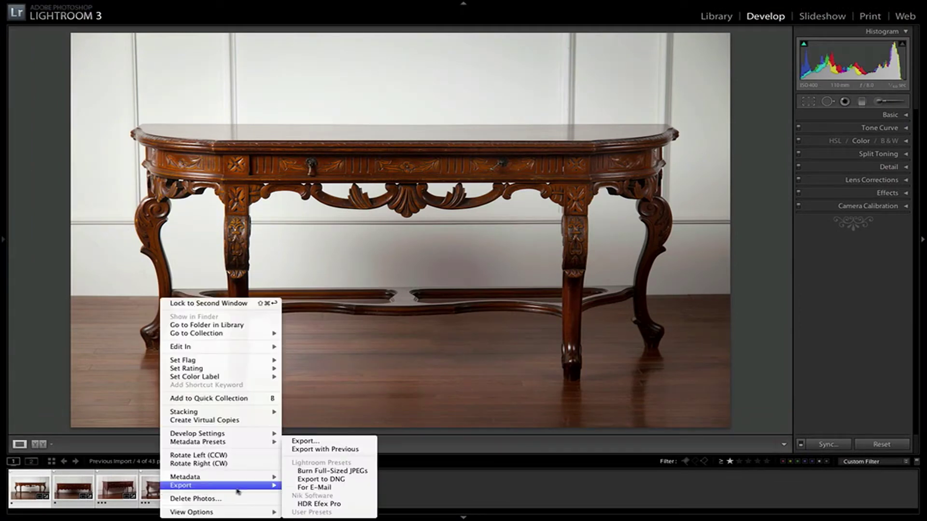
left_click(322, 442)
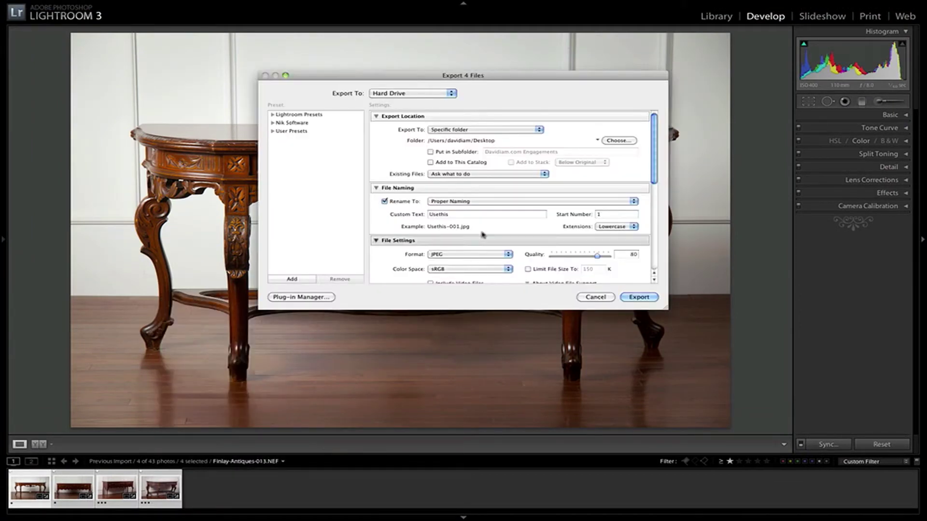
Have the exported photos put in a Desktop subfolder named "Email - Antiques".
left_click(431, 152)
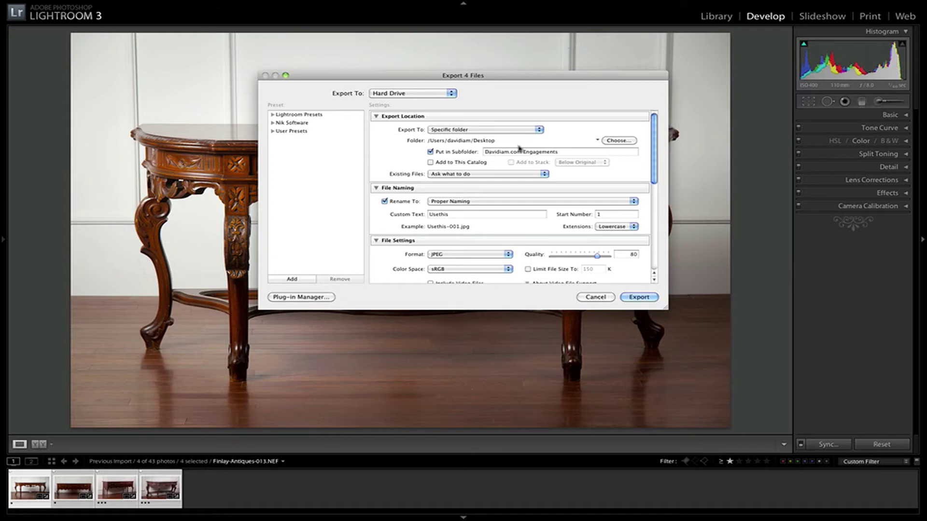
left_click(624, 141)
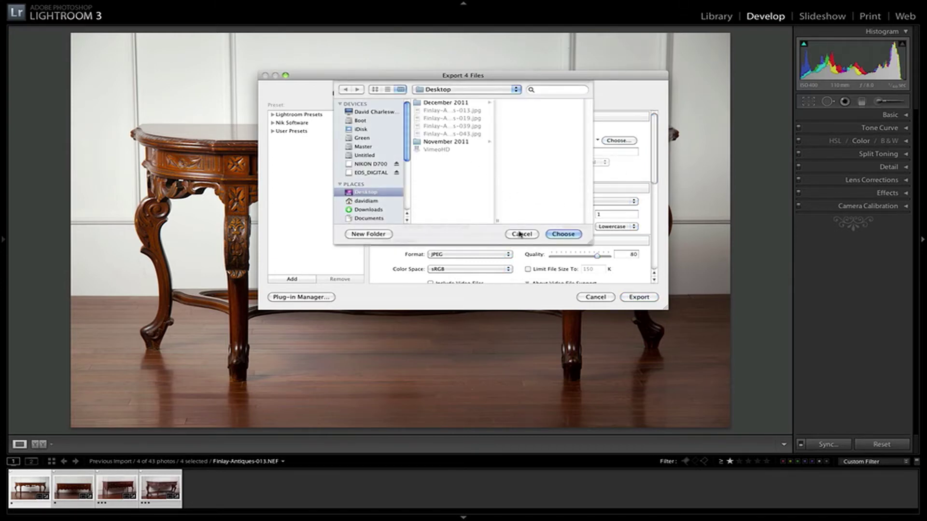
left_click(520, 234)
triple_click(562, 152)
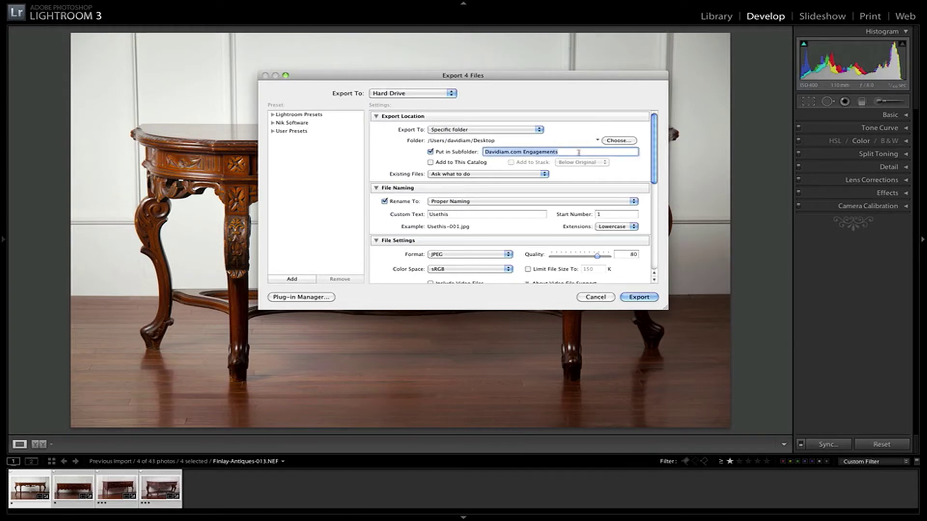
type("Email")
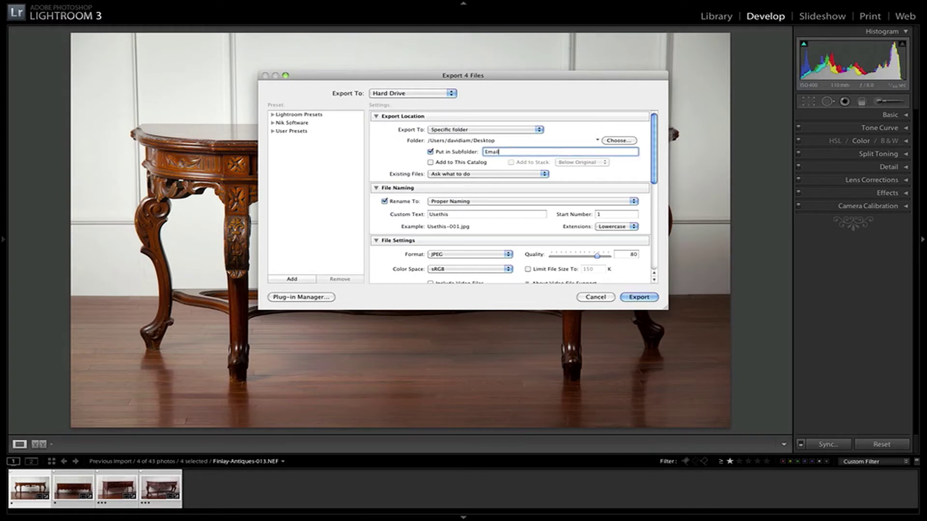
type(" - Antiques")
key("Tab")
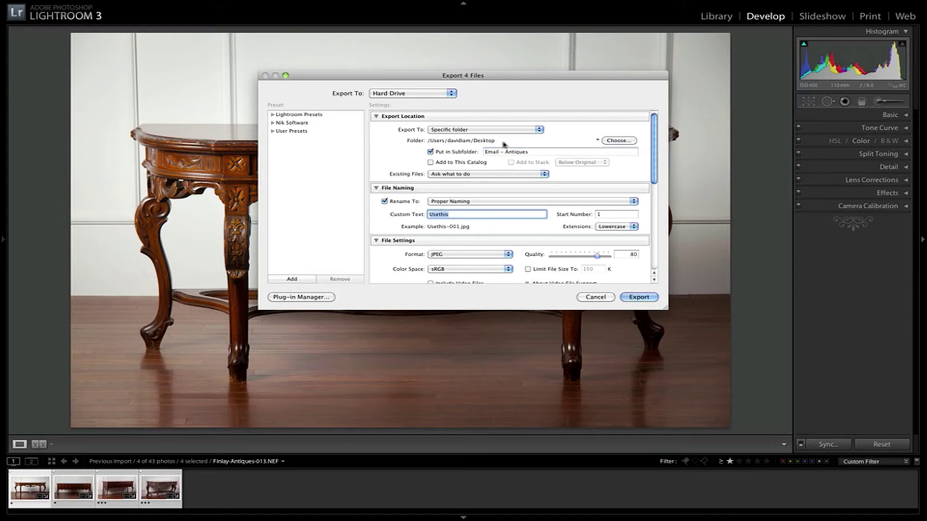
Set the custom text for the exported file names to "Mytitle" and choose the Custom Name (x of y) naming template.
left_click(514, 201)
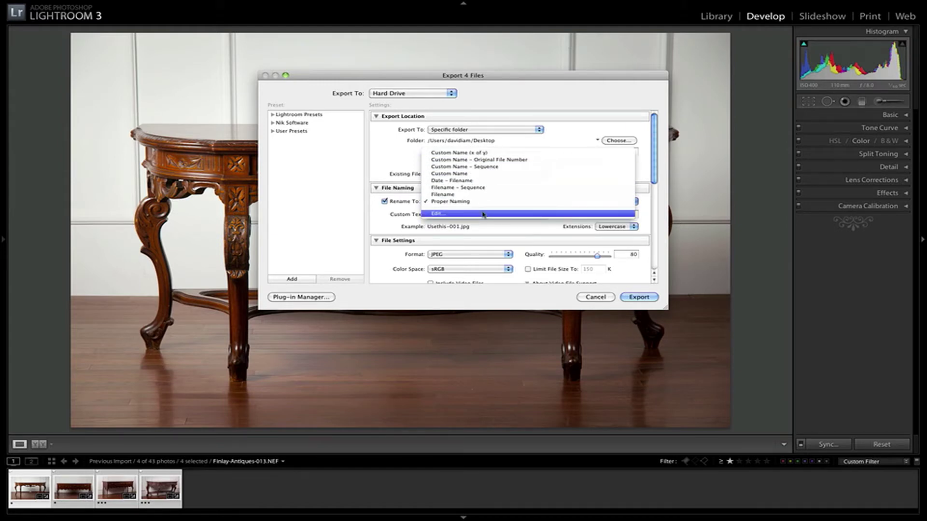
left_click(474, 226)
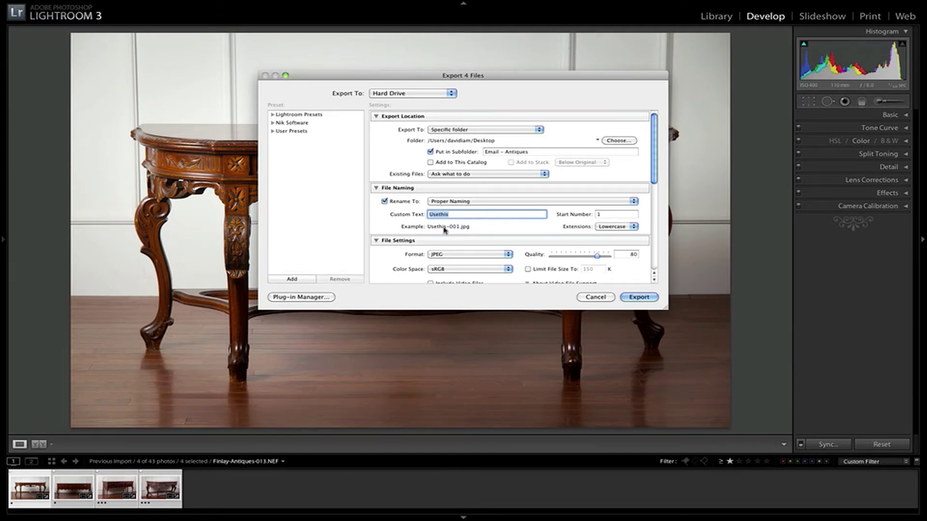
type("Mytitle")
left_click(524, 202)
left_click(522, 153)
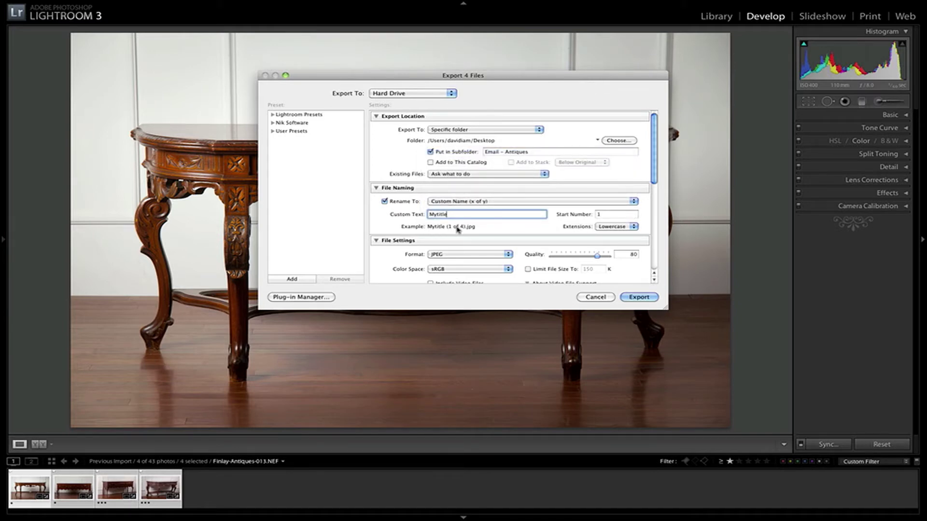
Open the Filename Template Editor from the export naming options and load the Proper Naming preset.
left_click(524, 204)
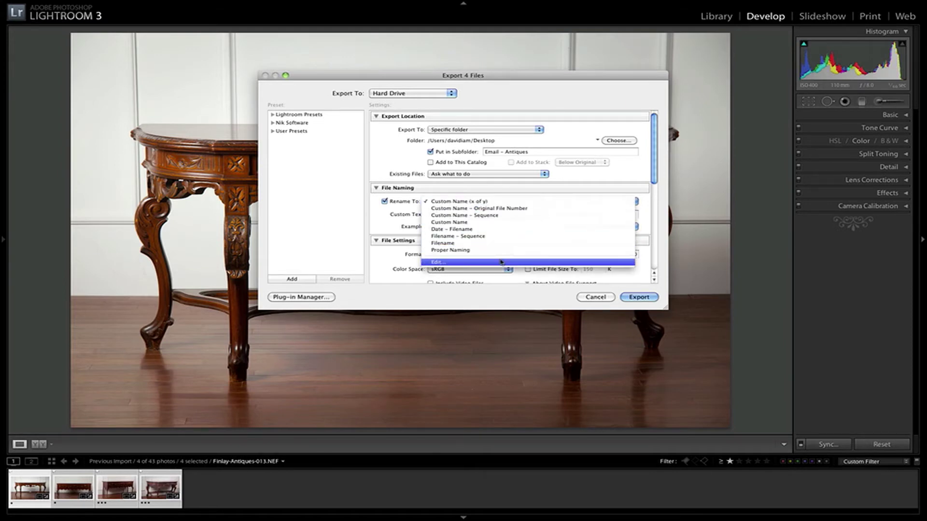
left_click(501, 262)
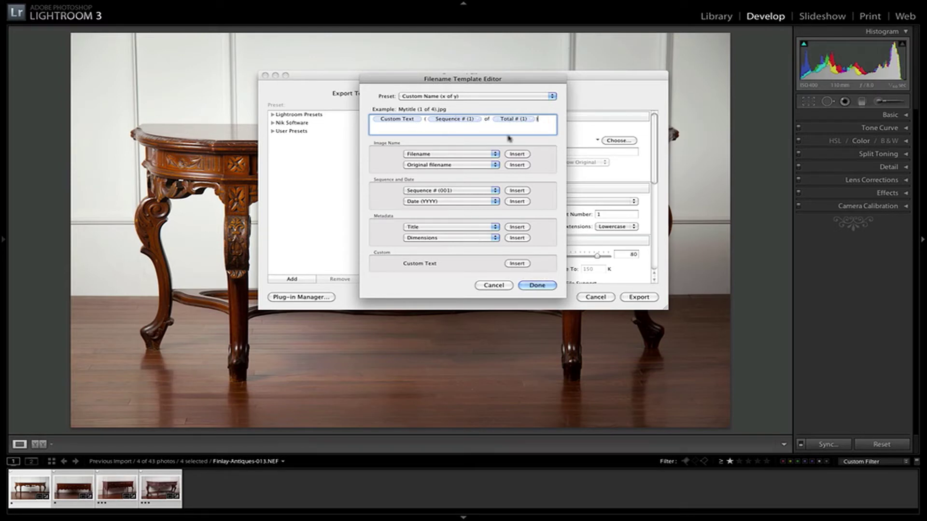
left_click(551, 99)
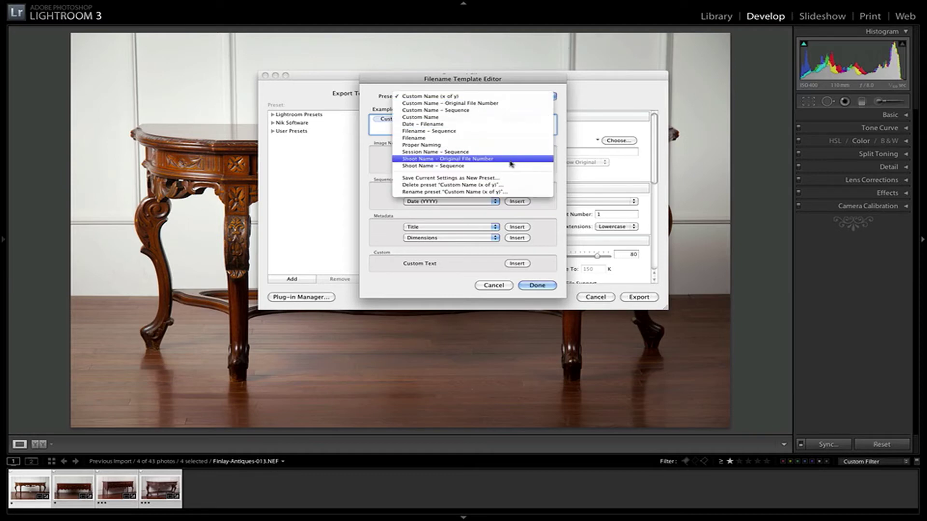
left_click(490, 144)
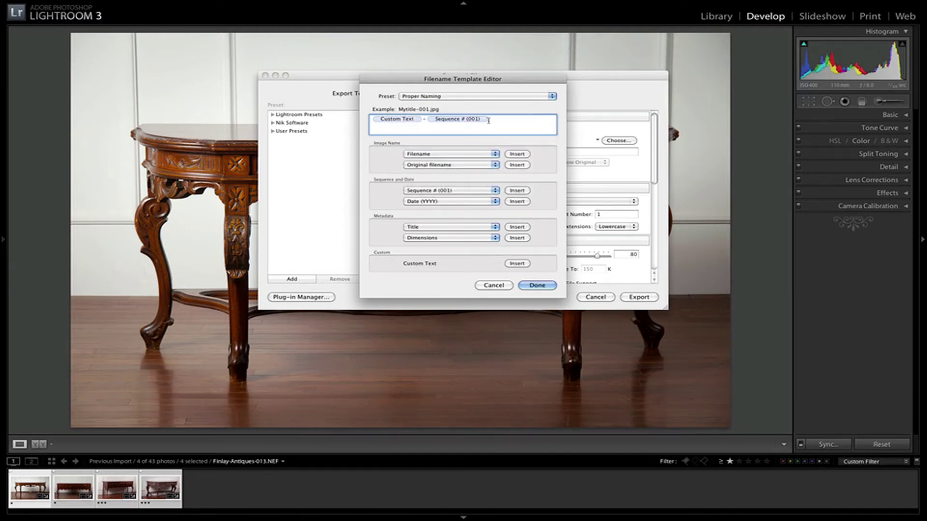
View the numbering formats available for the sequence token and close the Filename Template Editor without saving.
left_click(485, 120)
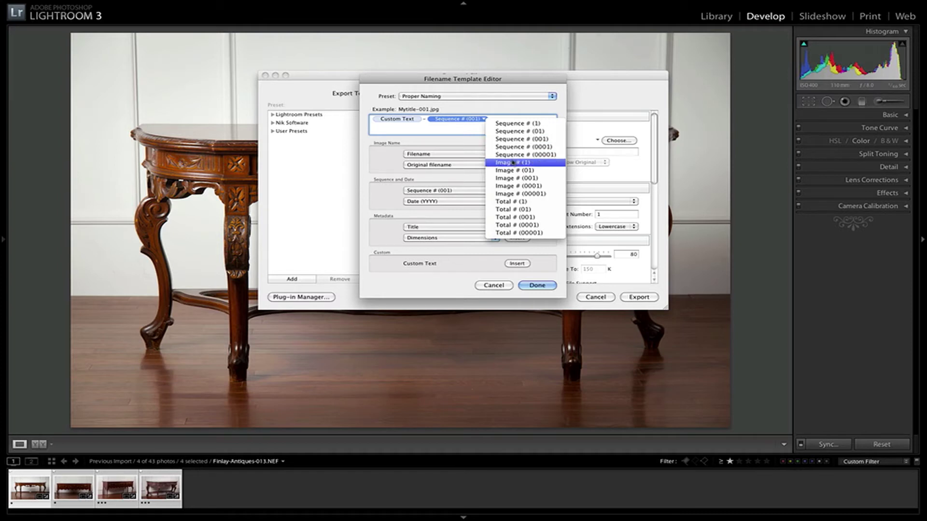
left_click(501, 285)
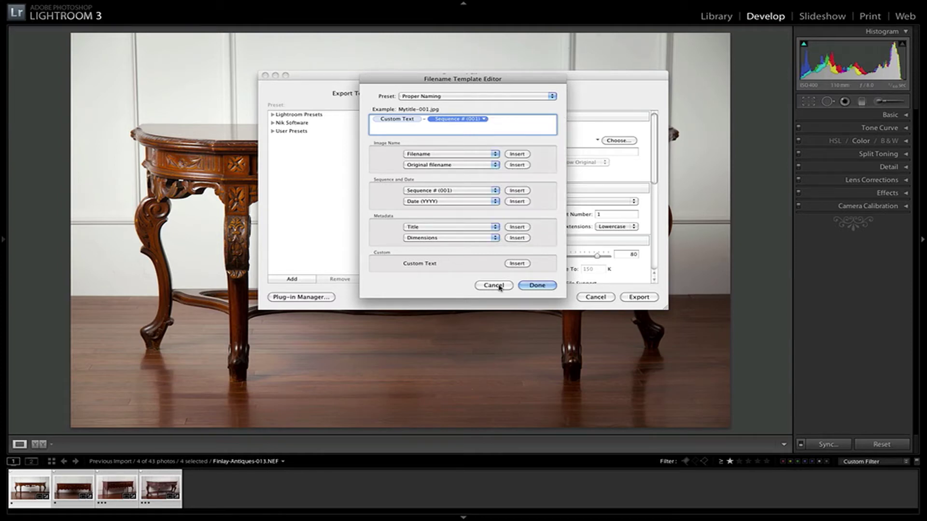
left_click(498, 286)
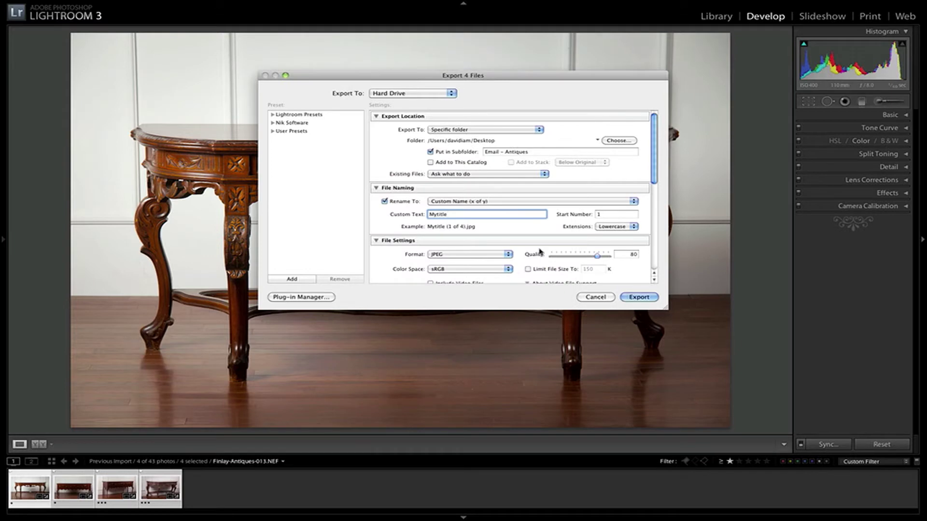
Set the custom text to "Email-", the client's first name and "-Antiques", and choose the Proper Naming template for the exported files.
left_click_drag(497, 212, 416, 212)
type("Em")
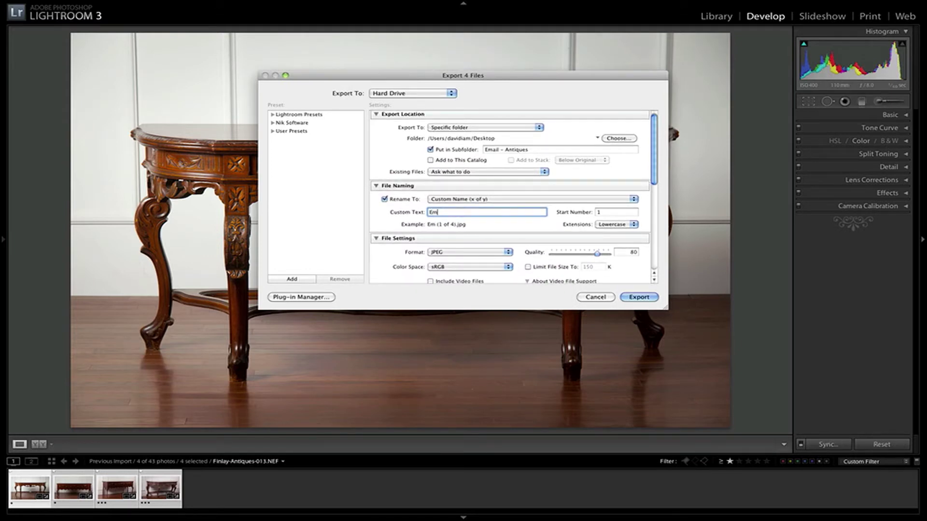
type("ail-Terry-Antiques")
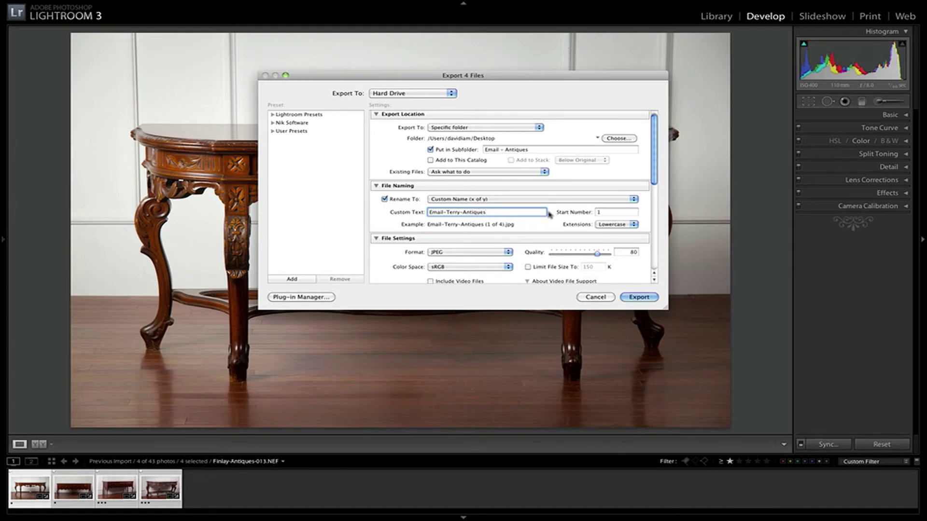
left_click(605, 199)
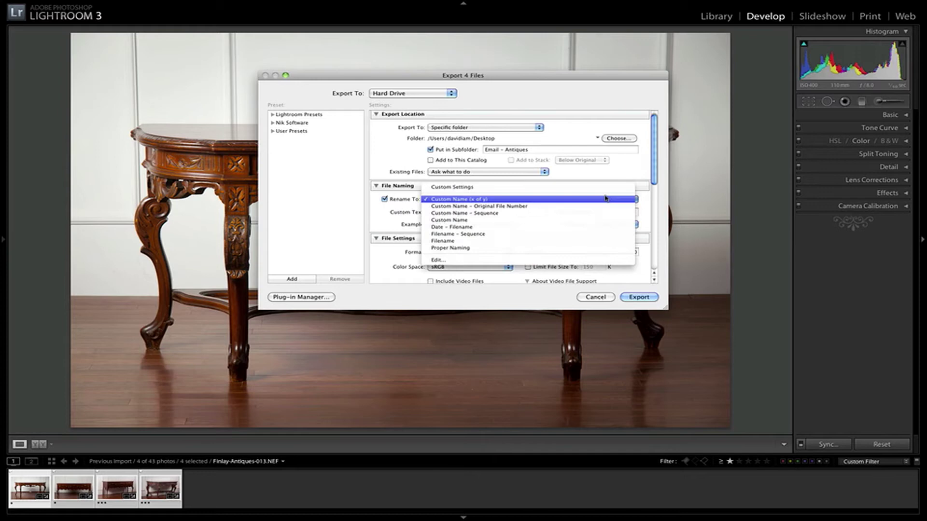
left_click(554, 248)
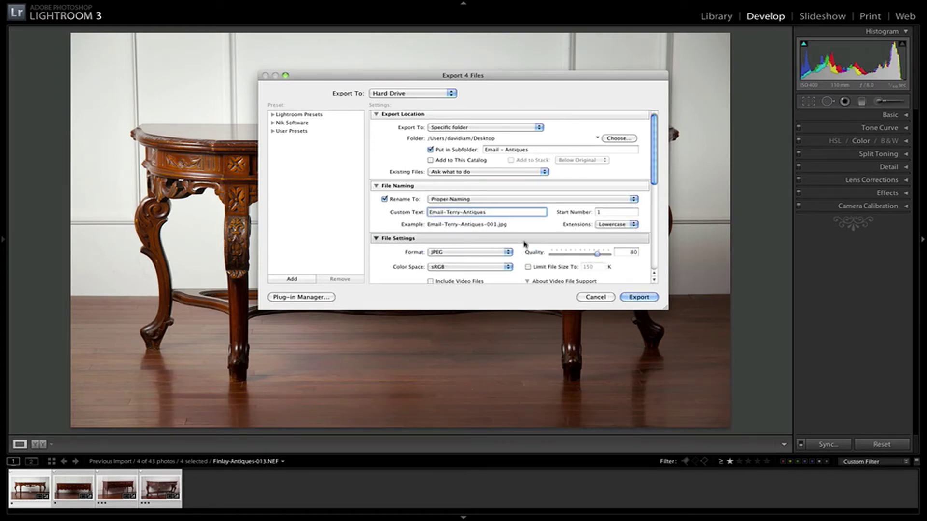
Keep JPEG as the export format with the quality at 80.
scroll(507, 237, "down", 3)
left_click(502, 236)
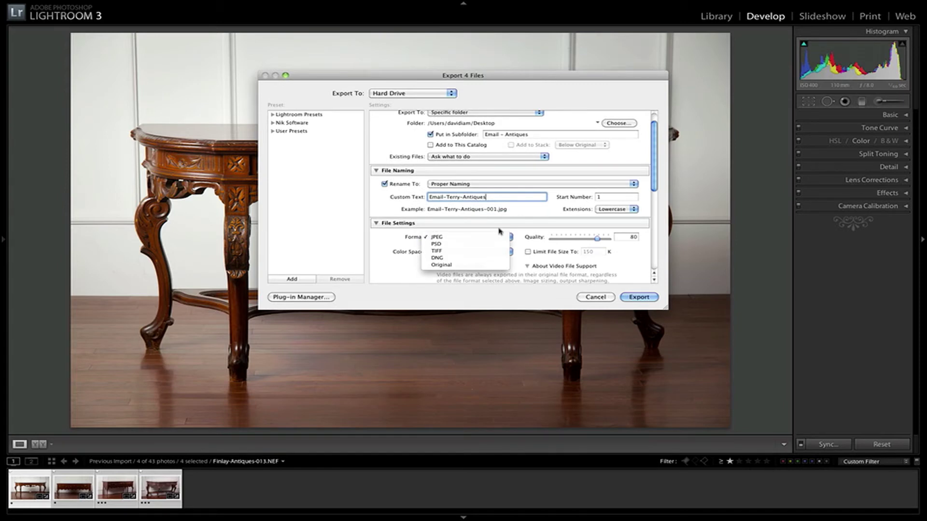
left_click(501, 237)
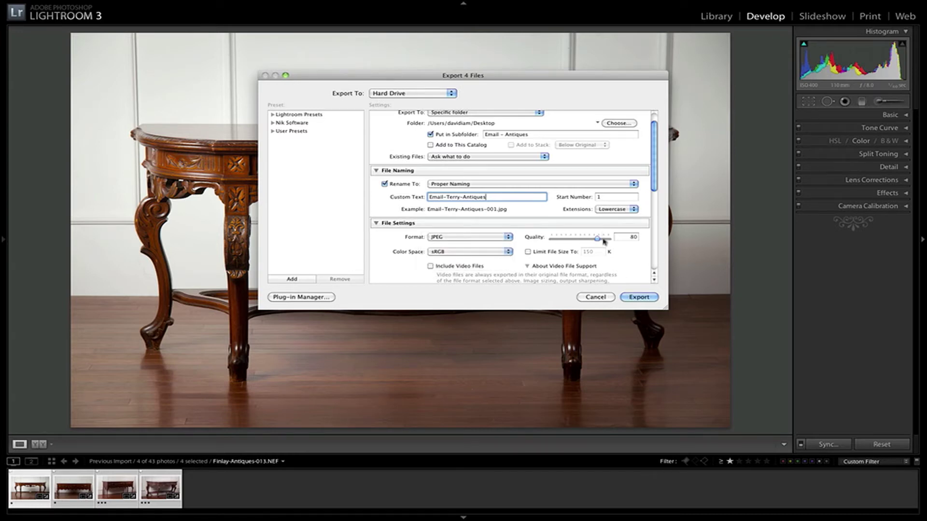
mouse_move(598, 239)
left_mouse_down()
mouse_move(611, 239)
mouse_move(572, 239)
mouse_move(627, 243)
mouse_move(598, 240)
left_mouse_up()
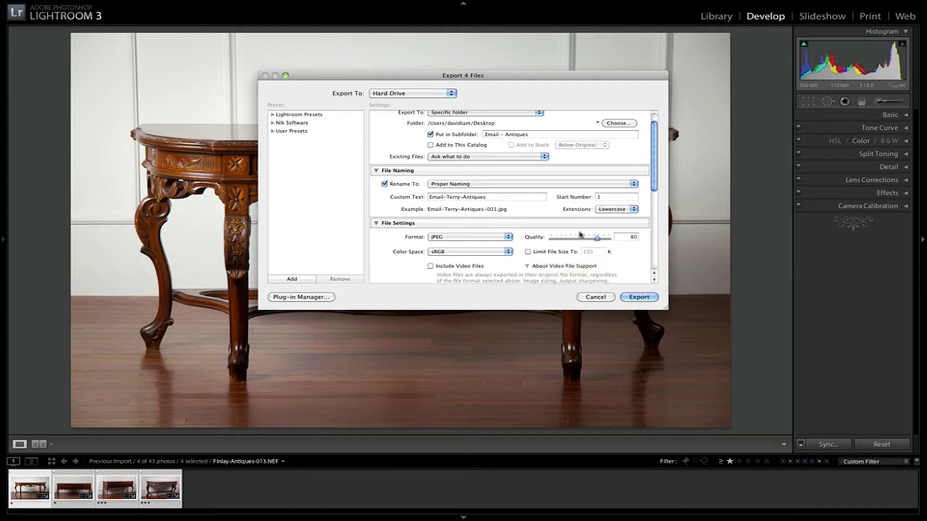
Resize the exported photos to fit a width and height of 900 by 900 pixels at 72 pixels per inch.
scroll(513, 221, "down", 5)
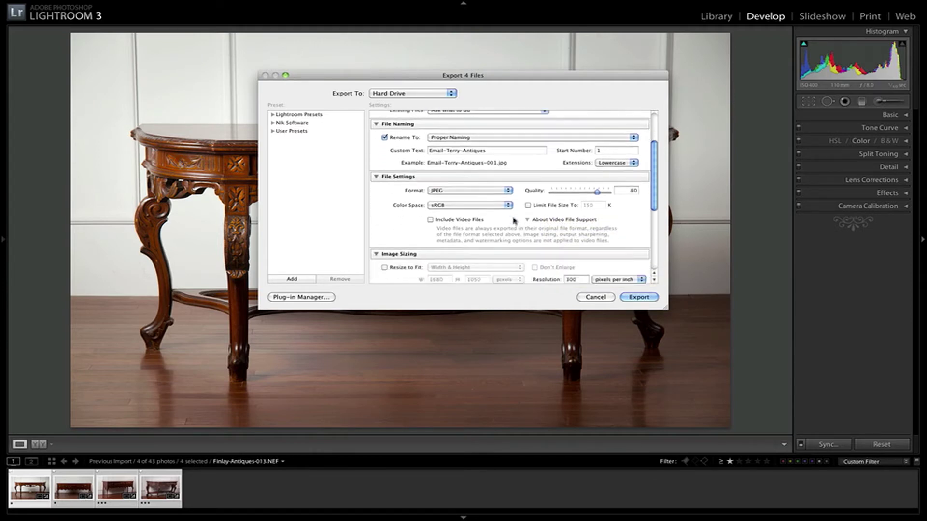
scroll(557, 220, "down", 1)
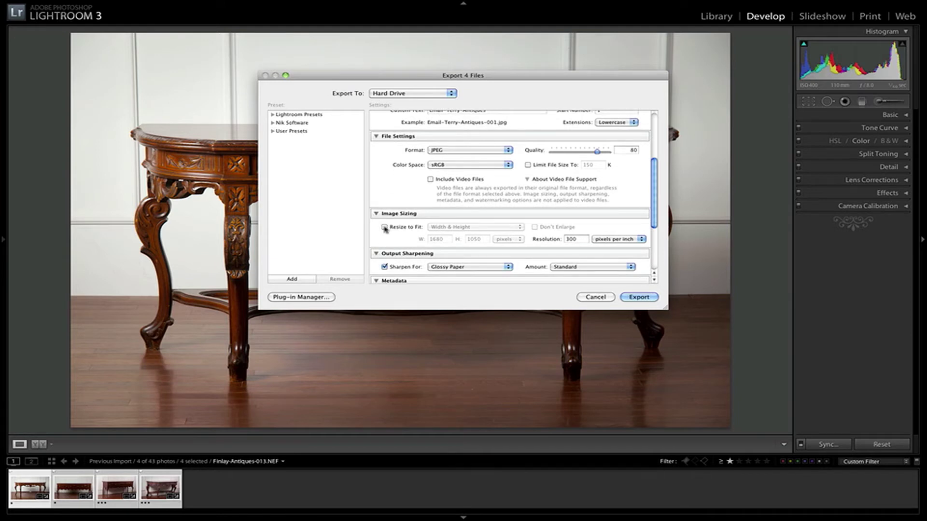
left_click(385, 227)
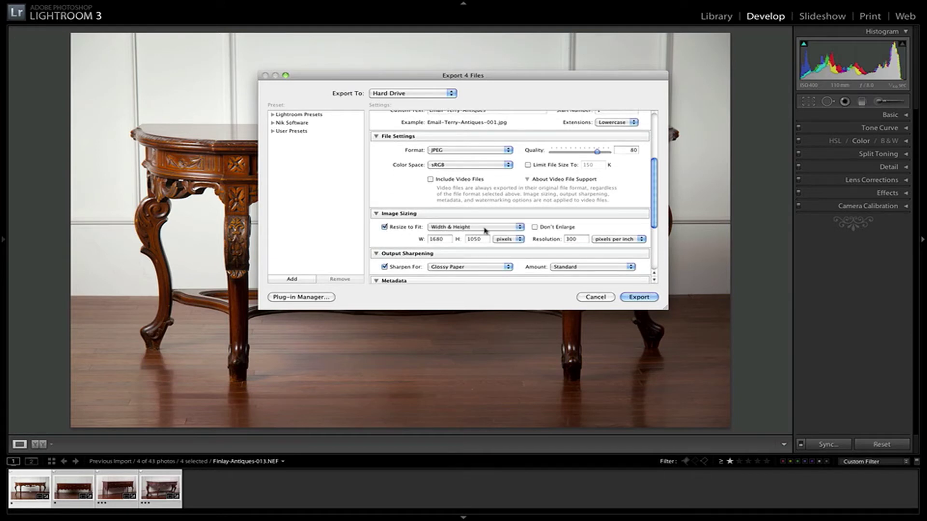
double_click(449, 239)
type("900")
double_click(466, 239)
type("90")
left_click(581, 238)
type("72")
scroll(410, 241, "down", 1)
scroll(464, 217, "up", 3)
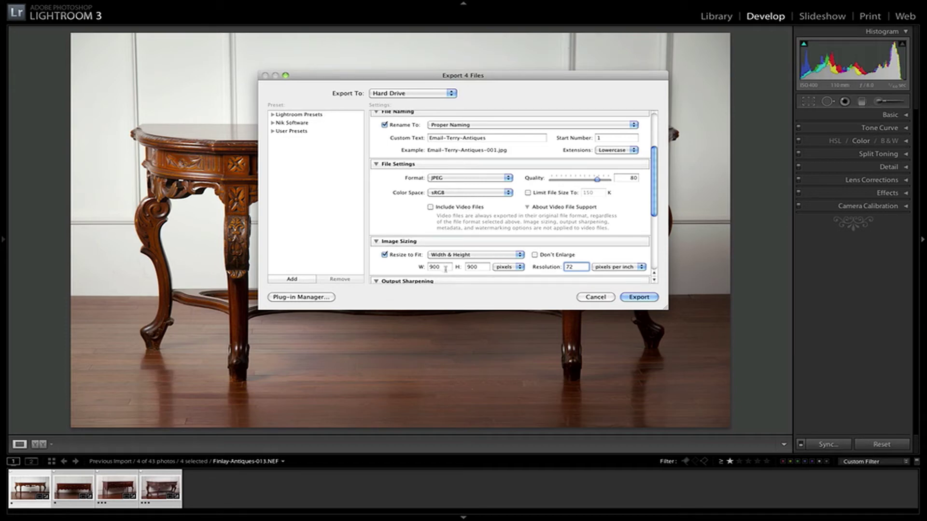
scroll(464, 276, "down", 1)
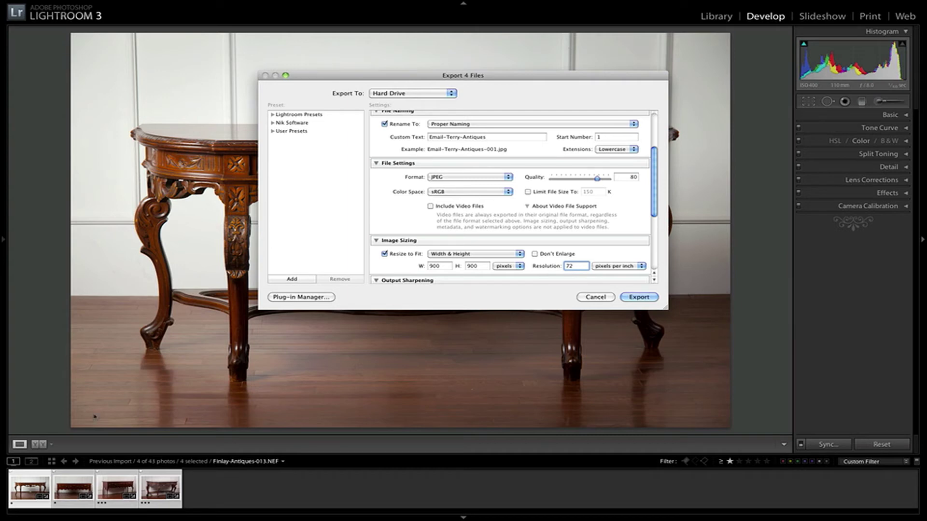
Set the output sharpening to Screen and keep the Standard amount.
scroll(530, 270, "down", 5)
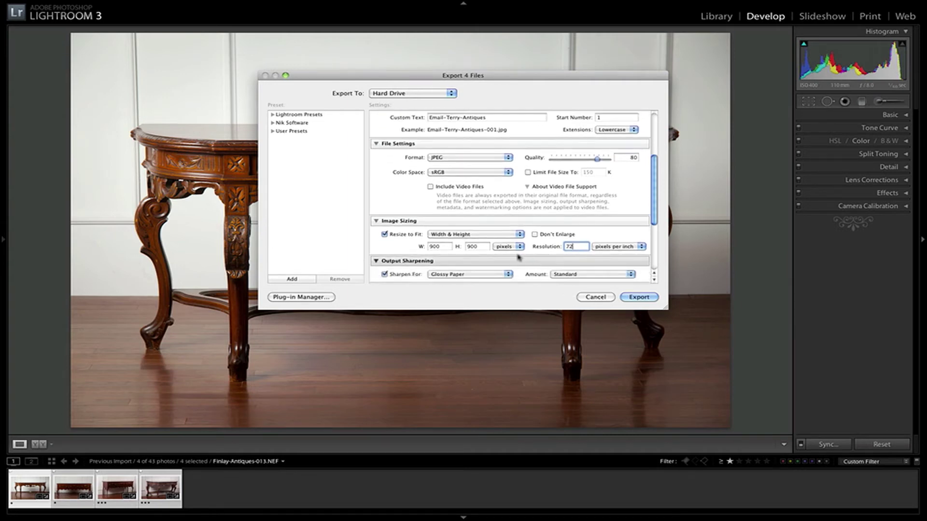
left_click(454, 258)
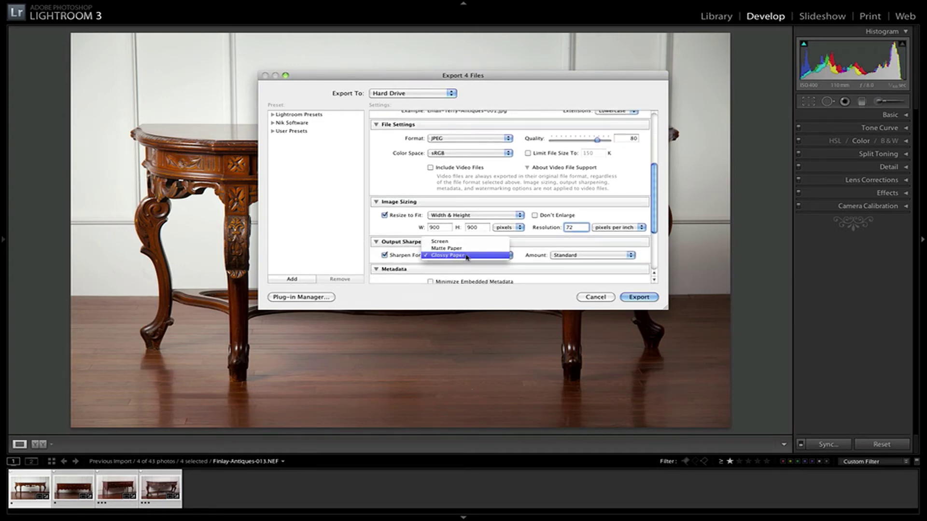
left_click(458, 242)
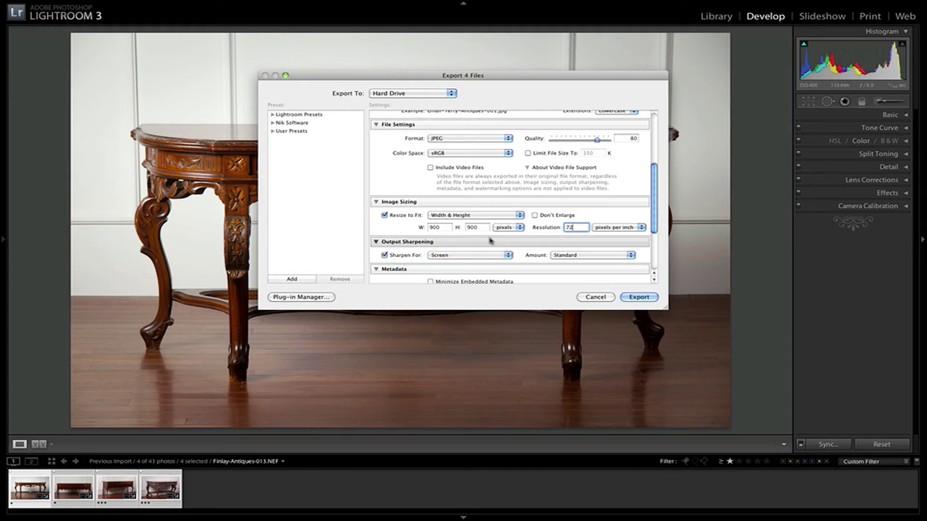
left_click(488, 255)
left_click(538, 253)
scroll(509, 248, "down", 1)
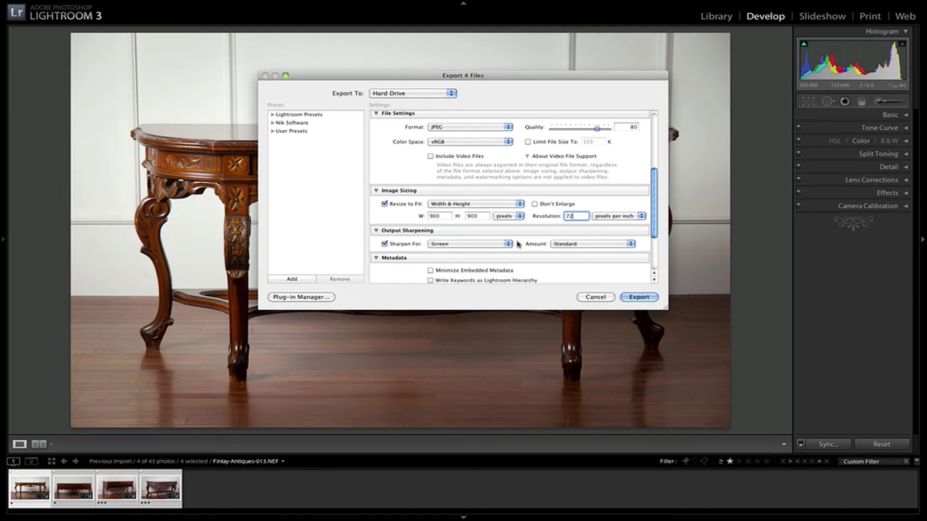
Review the remaining metadata, watermarking and post-processing settings and export the four photos.
scroll(518, 244, "down", 6)
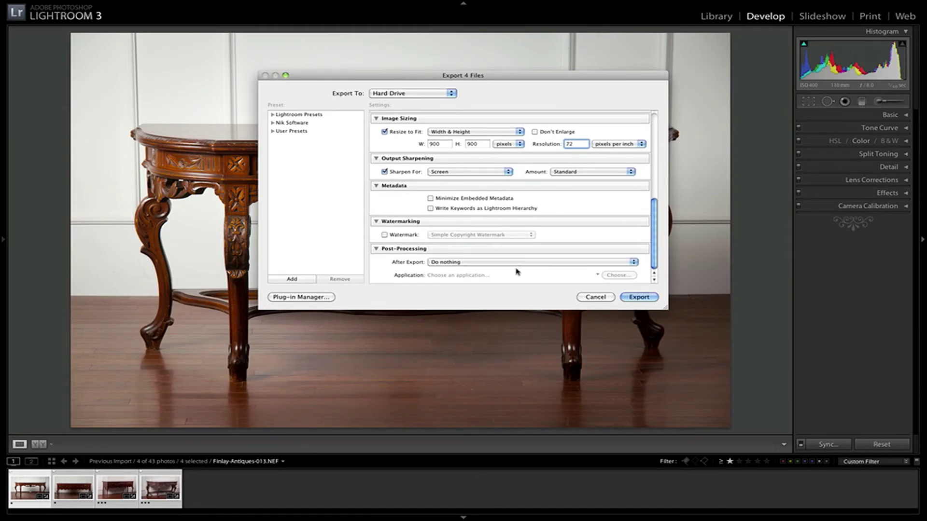
scroll(516, 270, "up", 10)
left_click(631, 295)
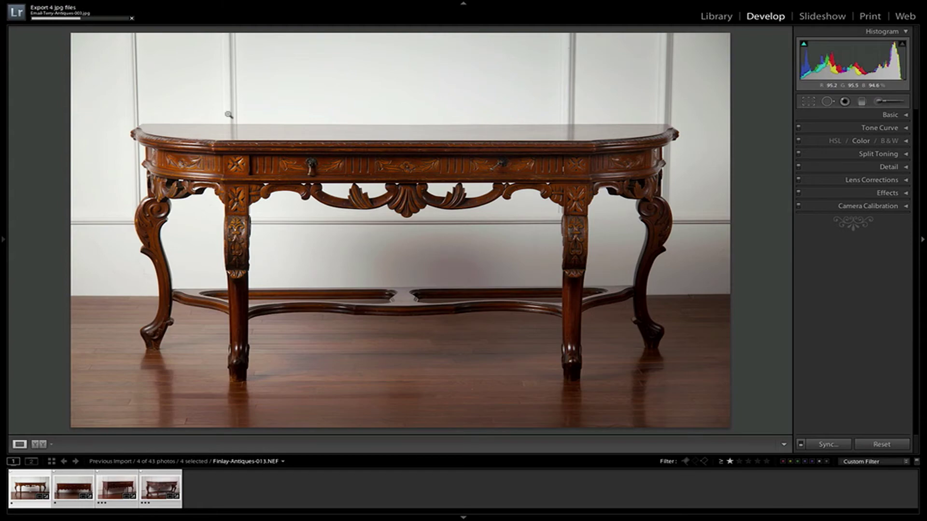
Switch to the desktop and move the four Finlay-Antiques JPEGs from the earlier preset export to the Trash.
key("t")
key("super+h")
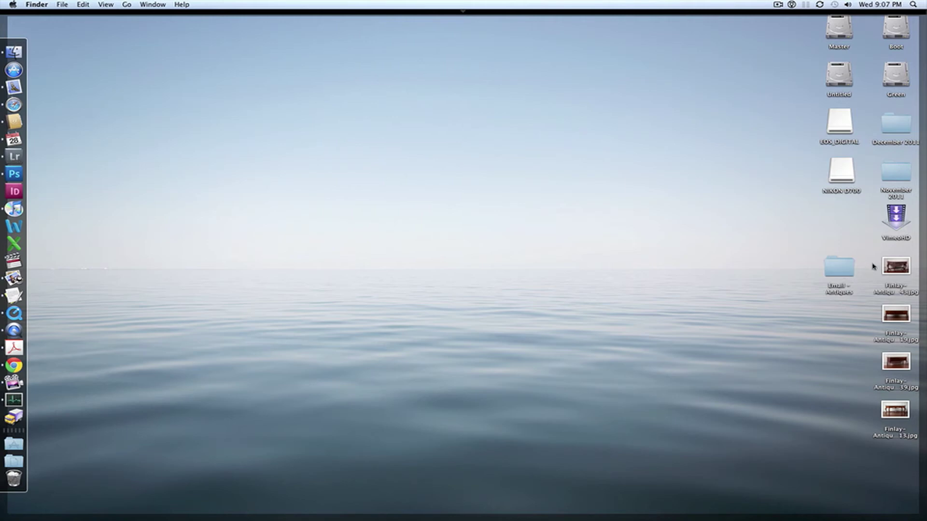
left_click_drag(873, 261, 12, 479)
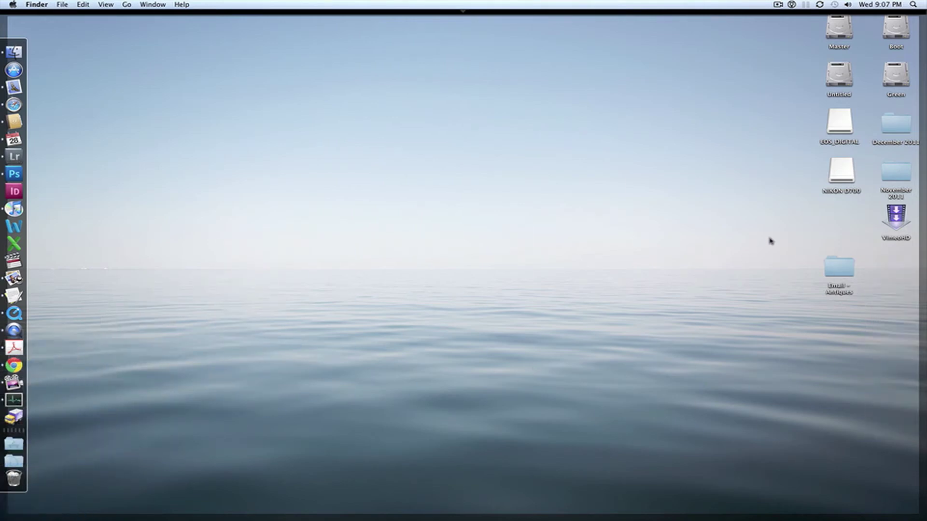
Open the "Email - Antiques" folder in an enlarged window and view its first exported photo (001) in Preview.
double_click(840, 270)
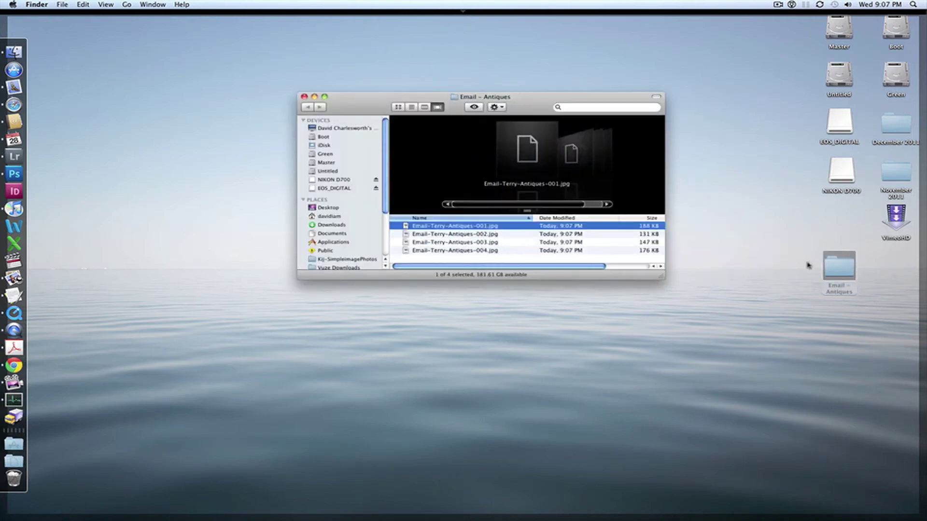
left_click_drag(659, 277, 782, 313)
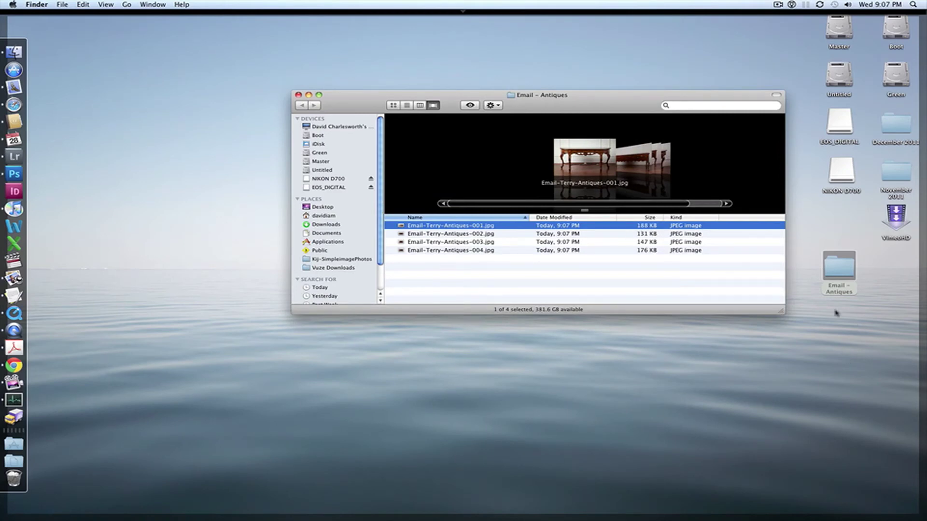
double_click(460, 227)
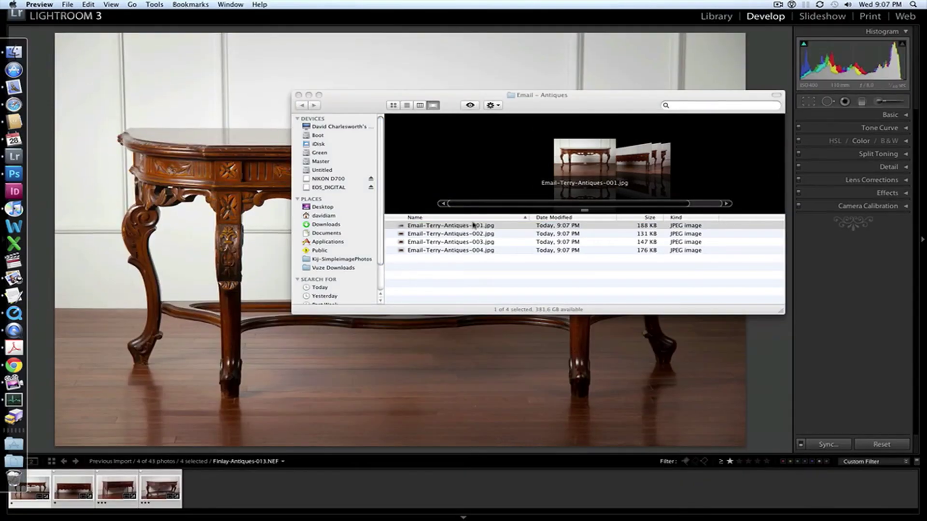
left_click_drag(277, 26, 414, 96)
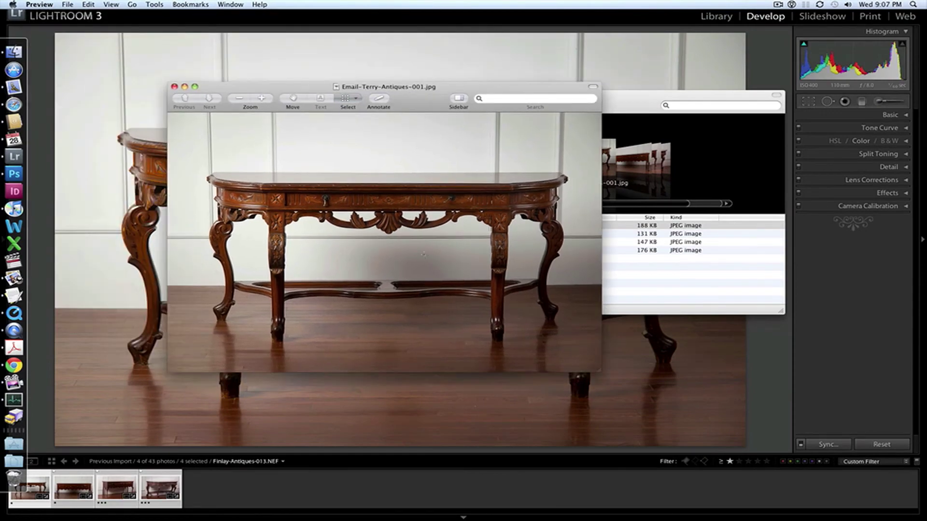
Return to Lightroom and export the four table photos again with the built-in For E-Mail preset.
left_click(266, 507)
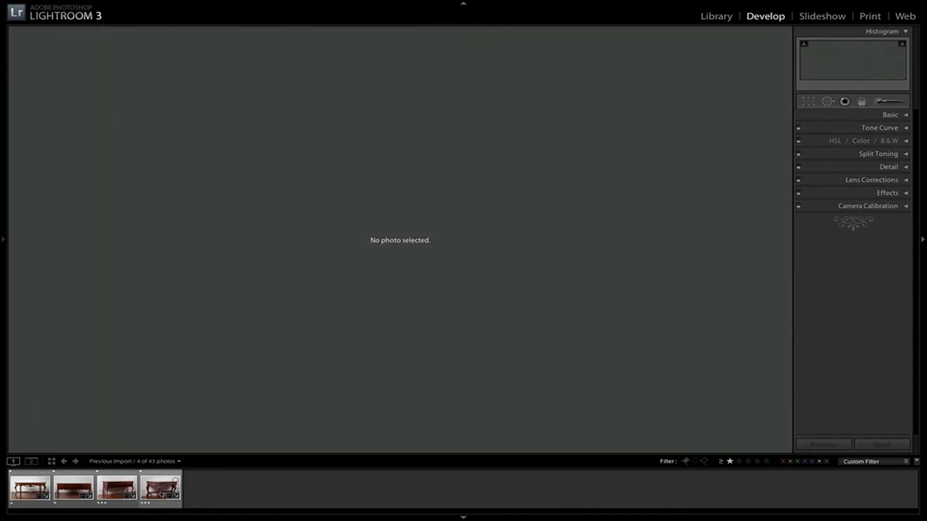
left_click(160, 492)
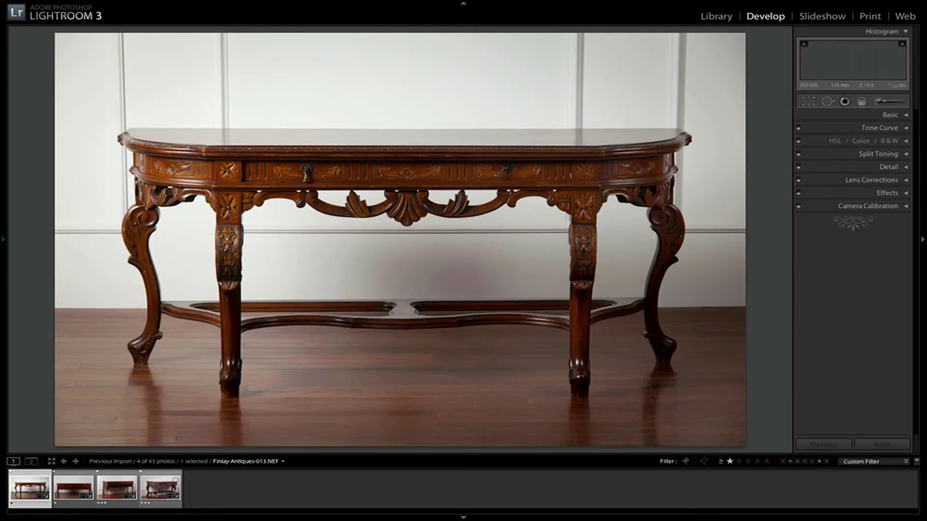
right_click(156, 492)
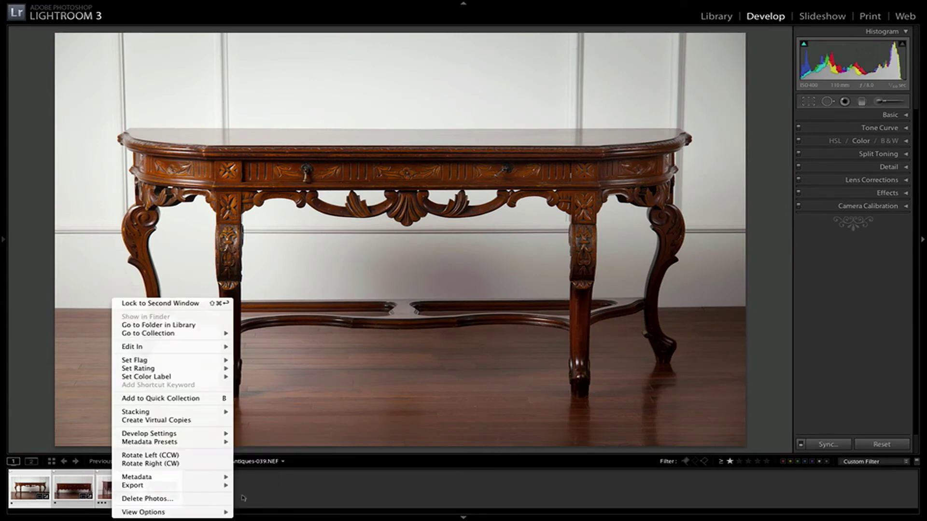
mouse_move(213, 487)
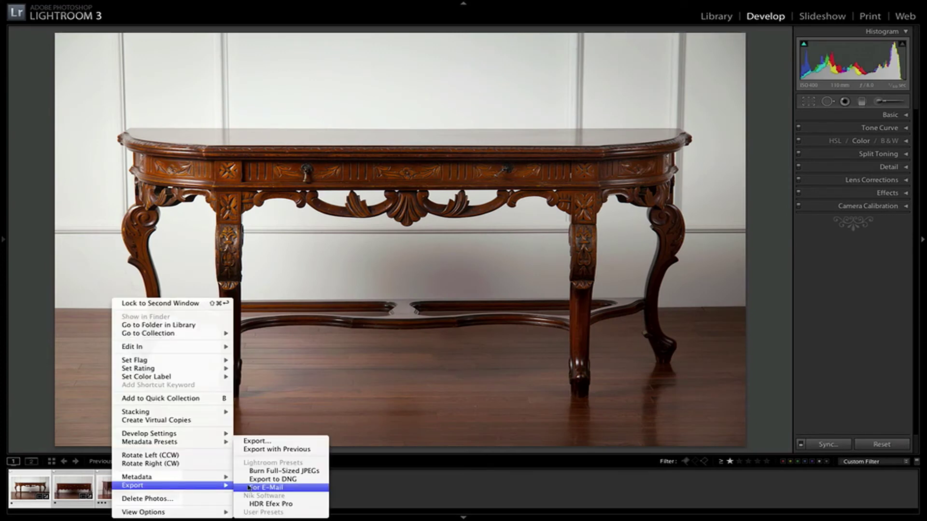
left_click(250, 488)
left_click(569, 252)
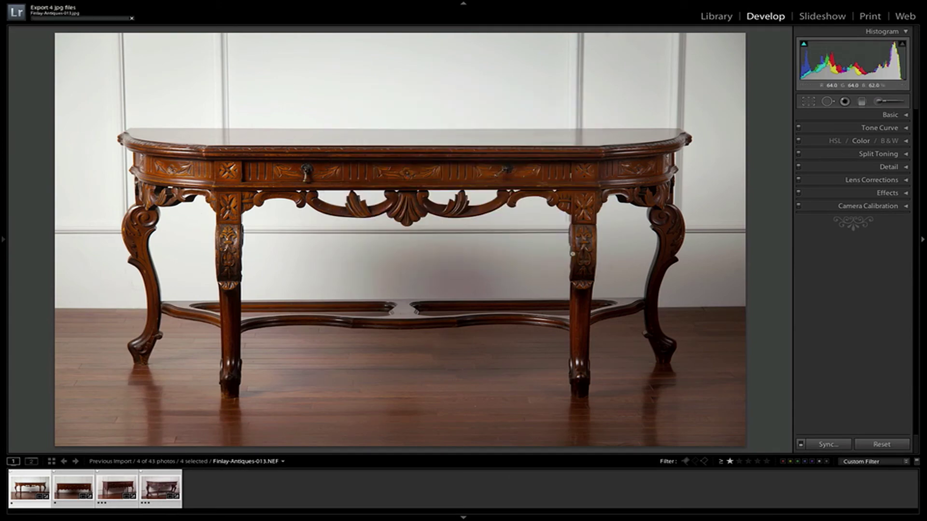
Open Finlay-Antiques-013.jpg from the desktop in Preview and place it beside the custom-exported photo 001 to compare their sizes.
key("F11")
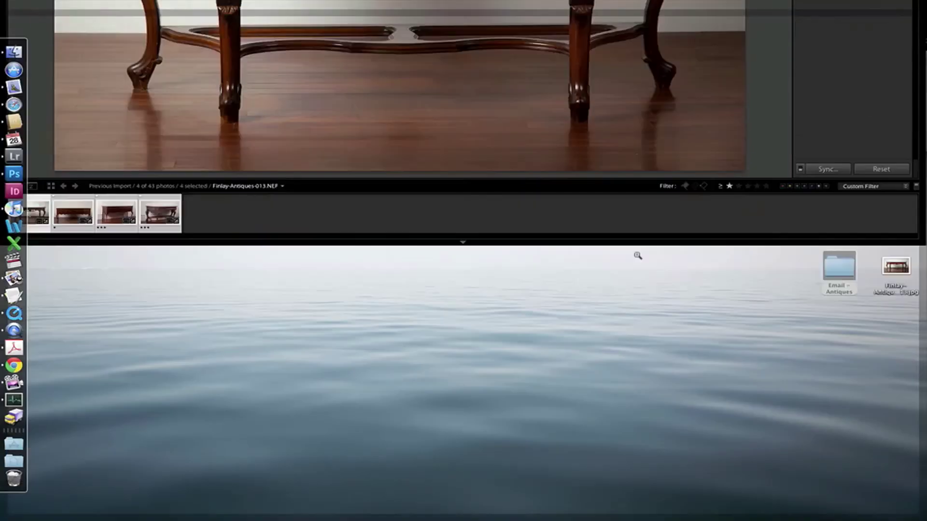
double_click(896, 267)
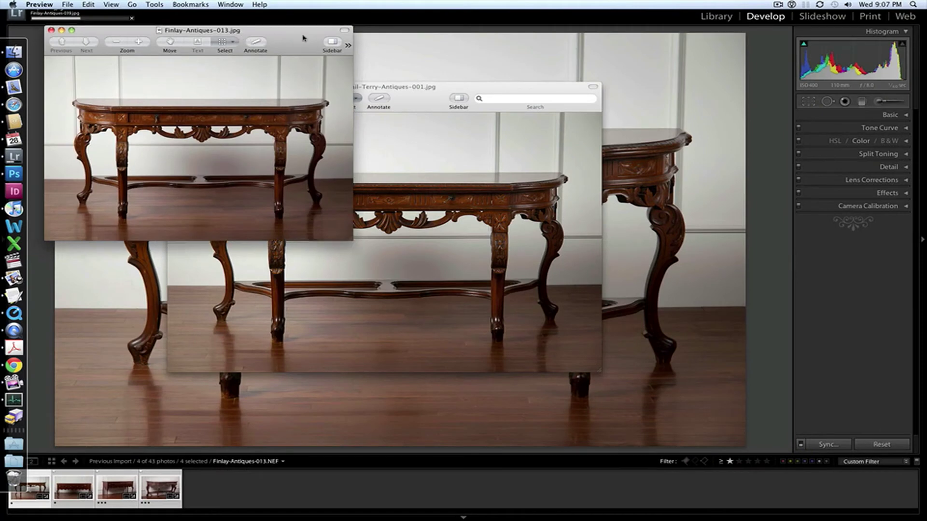
left_click_drag(236, 33, 809, 156)
left_click_drag(581, 82, 509, 70)
left_click_drag(848, 157, 790, 129)
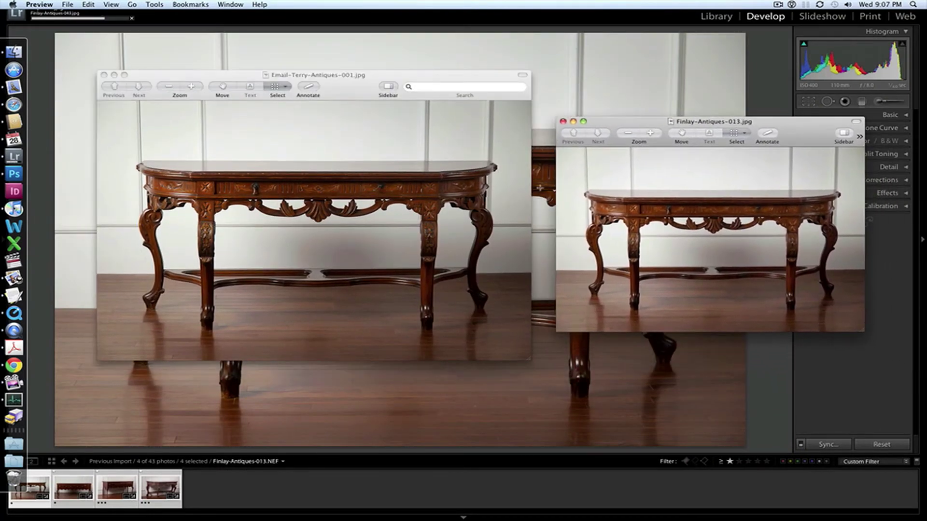
Close the desktop and "Email - Antiques" folder windows and both comparison photos to get back to Lightroom.
key("super+Tab")
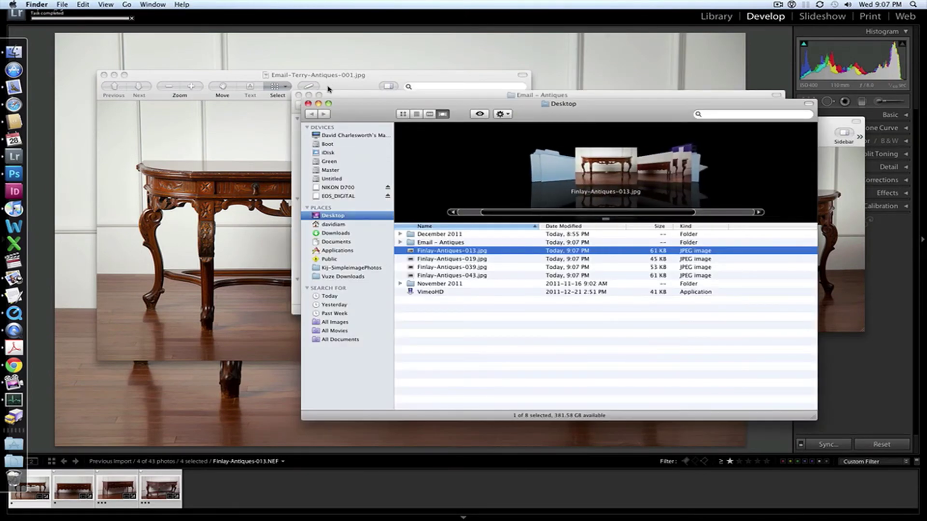
left_click(308, 103)
left_click(298, 95)
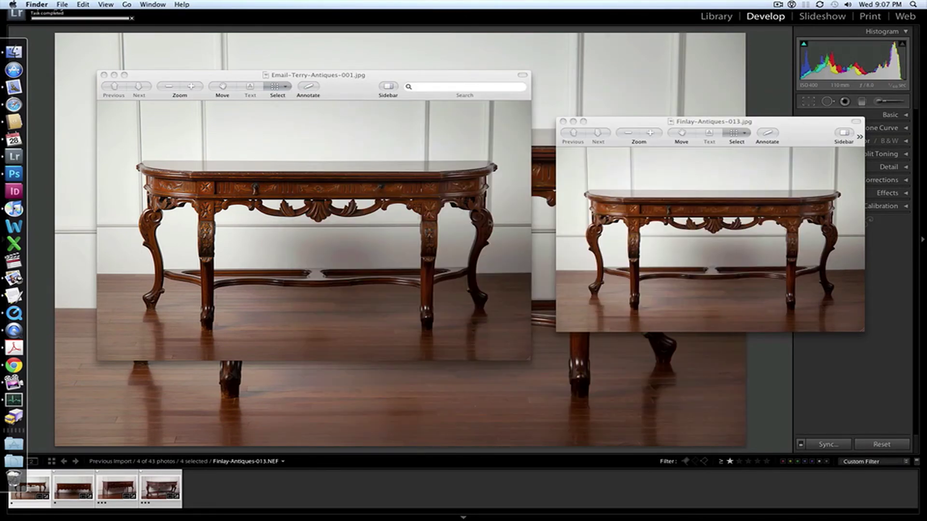
left_click(563, 123)
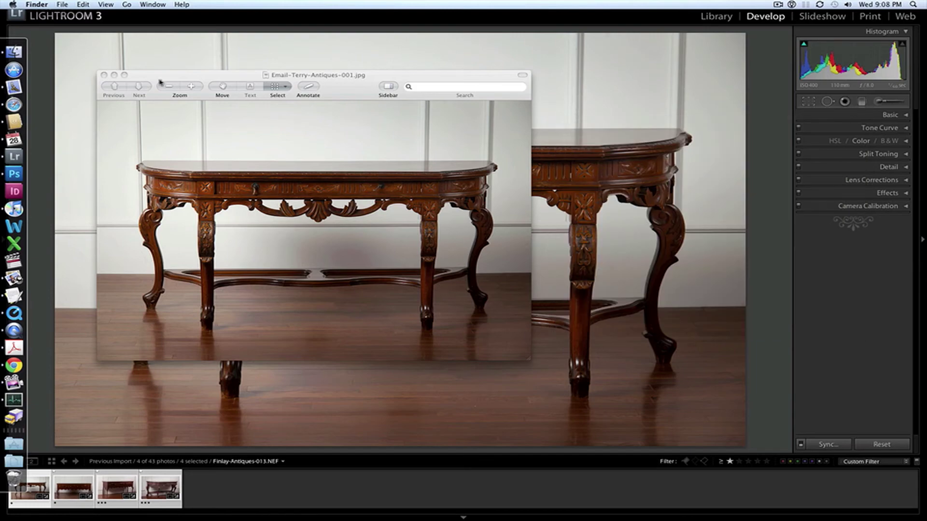
left_click(104, 75)
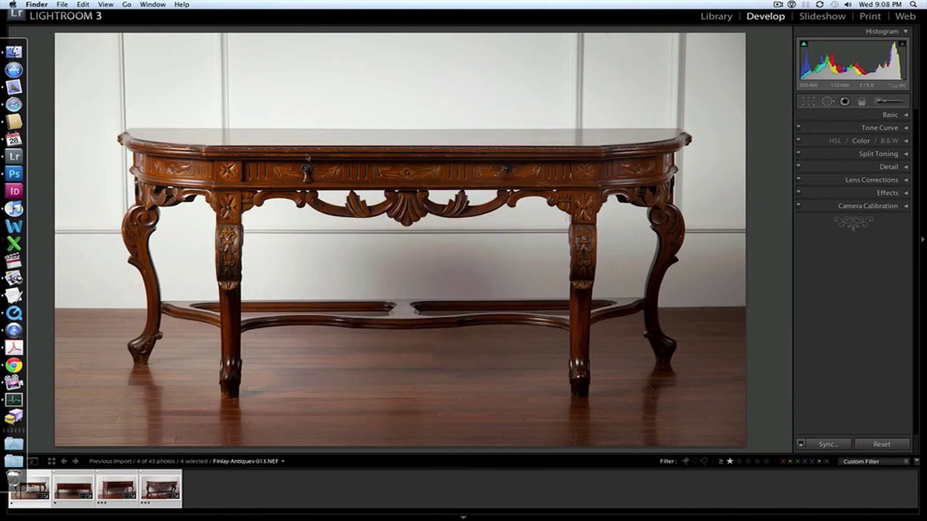
key("super+alt+h")
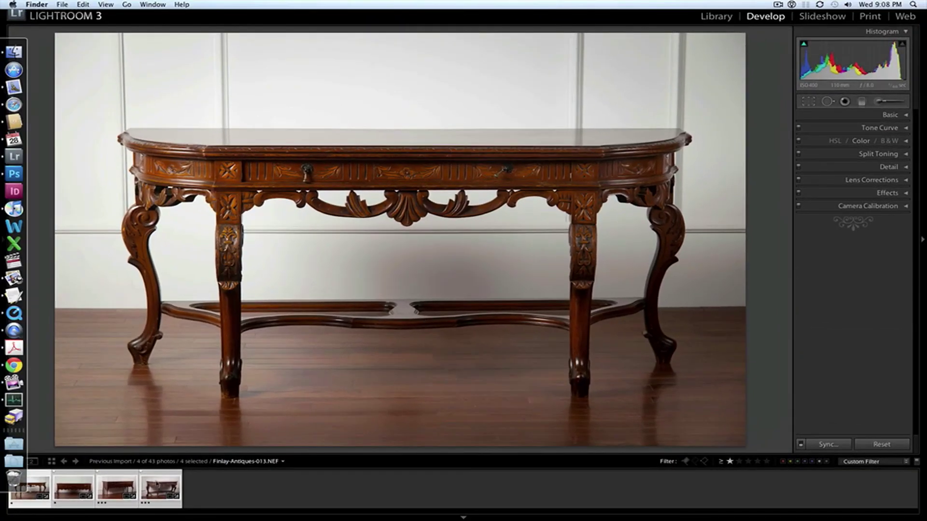
Export the four table photos again at JPEG quality 70 into the "Email - Antiques" subfolder, keeping the earlier exports.
right_click(157, 492)
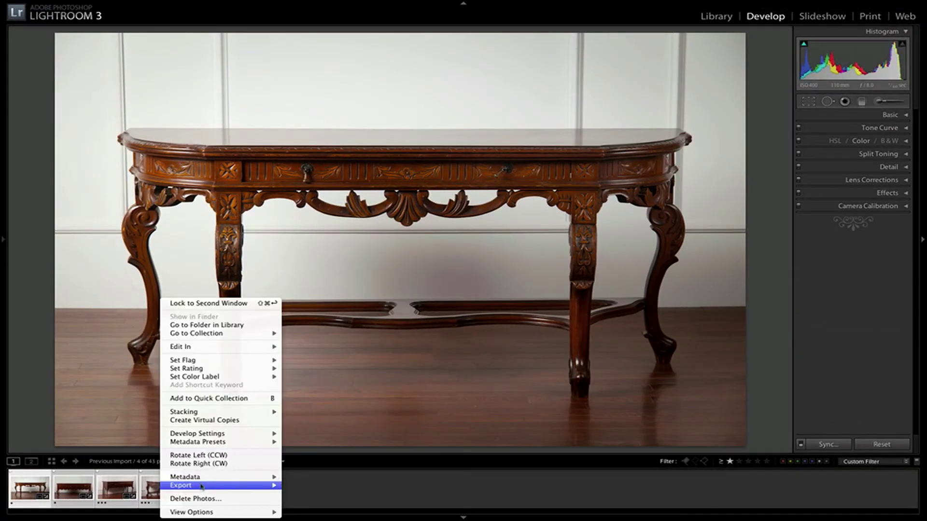
mouse_move(217, 488)
left_click(305, 441)
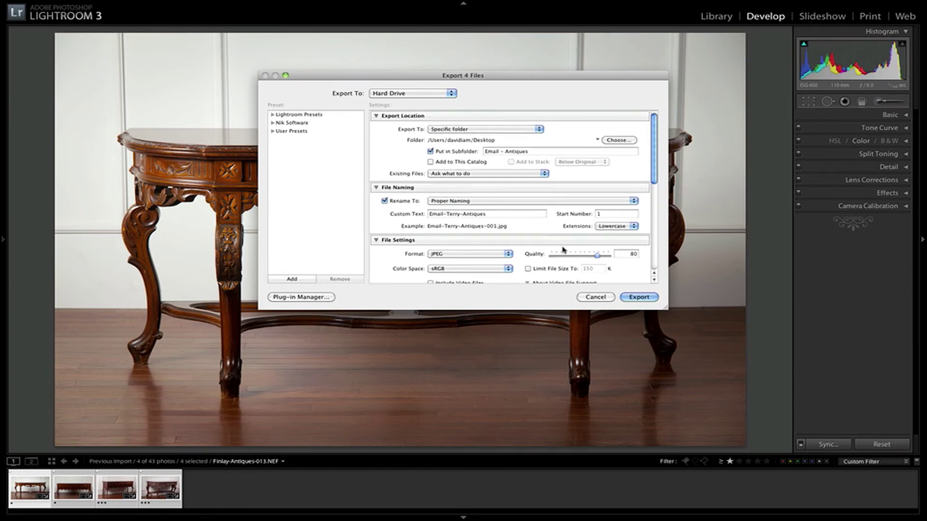
scroll(609, 246, "down", 1)
left_click_drag(597, 242, 591, 243)
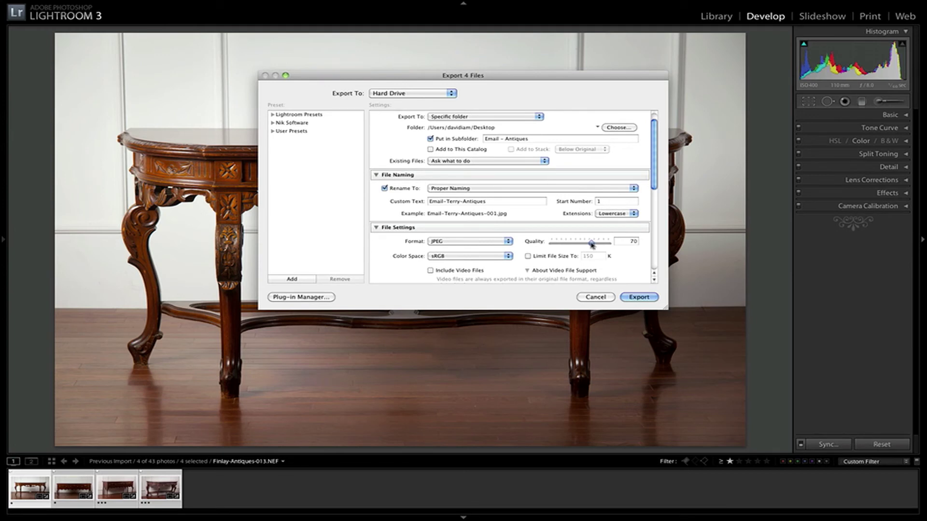
left_click(640, 297)
left_click(579, 245)
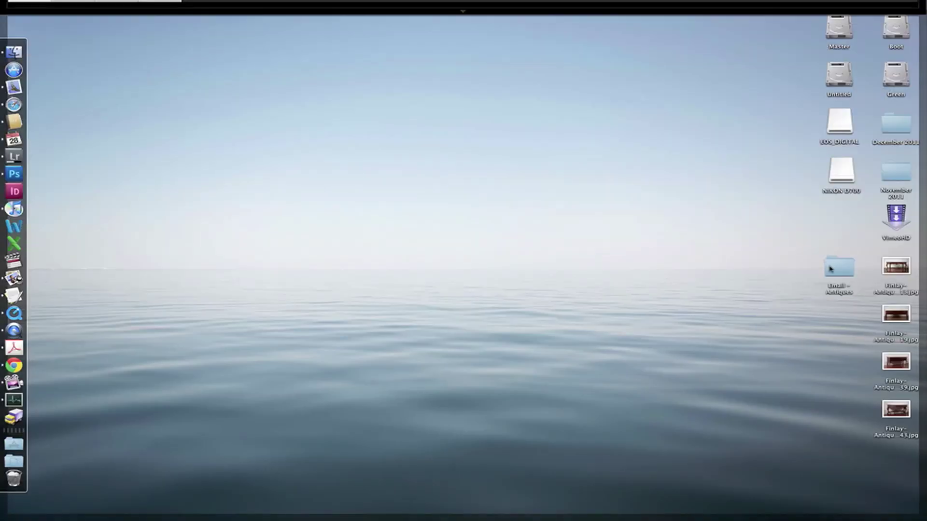
Open the "Email - Antiques" folder and compare the file information of the first photo's quality 70 export (001-2) and earlier export (001).
left_click(831, 269)
double_click(831, 269)
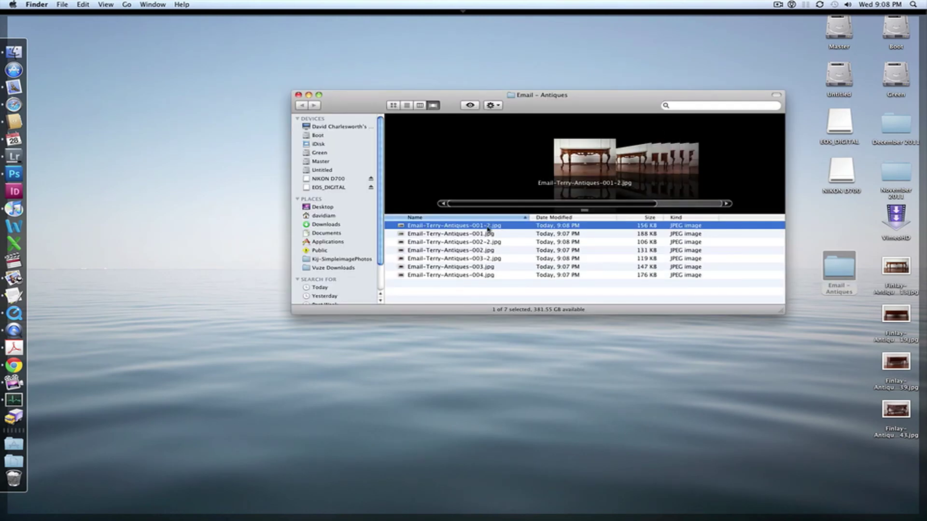
right_click(452, 228)
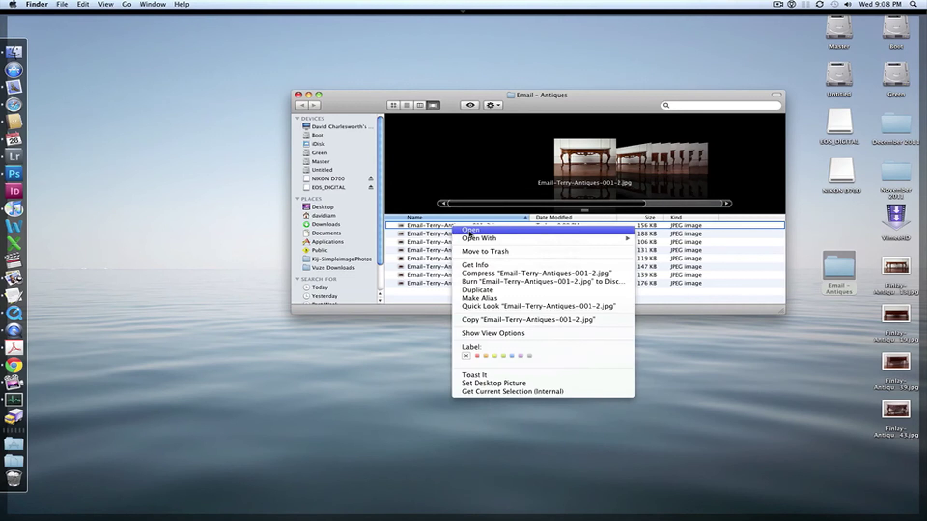
left_click(483, 262)
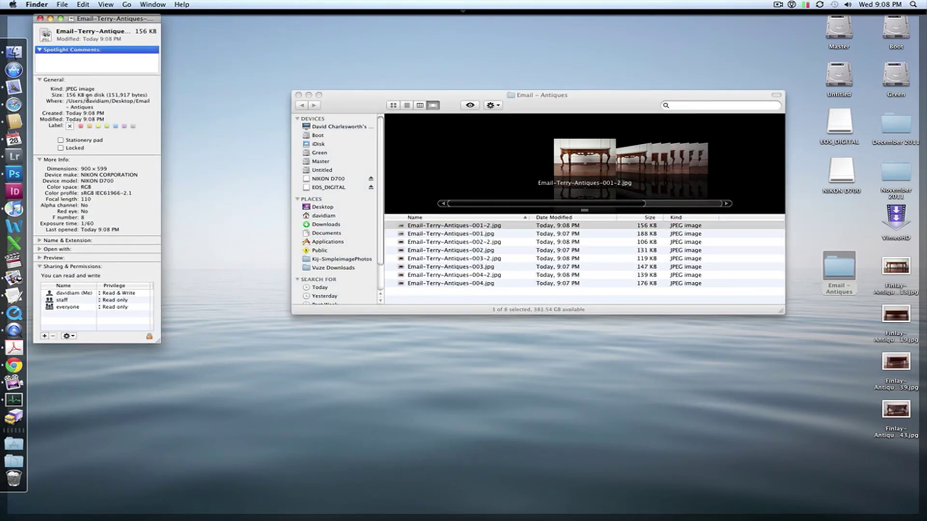
right_click(459, 236)
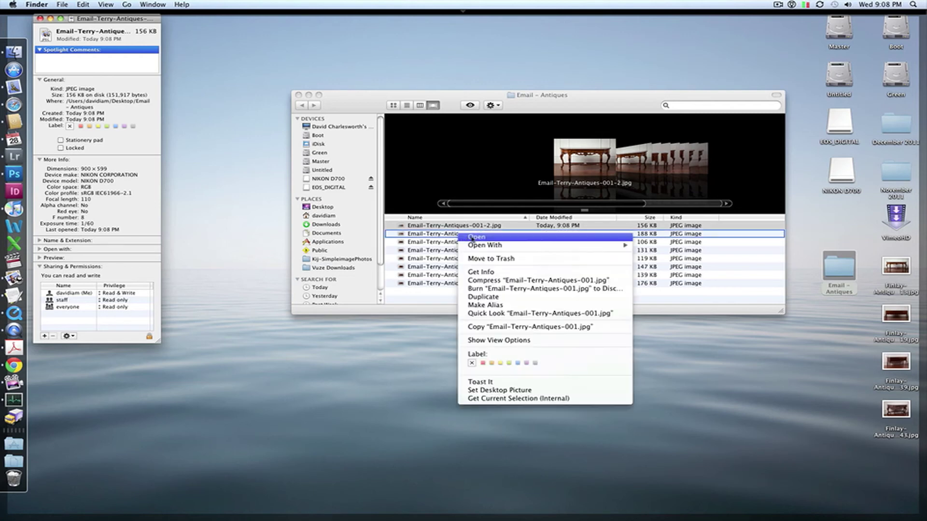
left_click(483, 268)
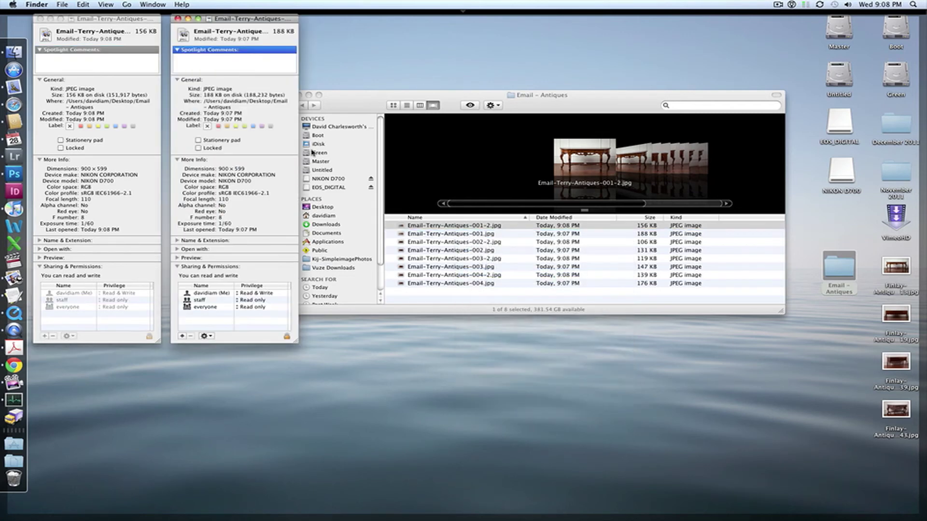
left_click(178, 19)
Open the 001 and 001-2 exports in Preview side by side to compare their image quality.
double_click(465, 235)
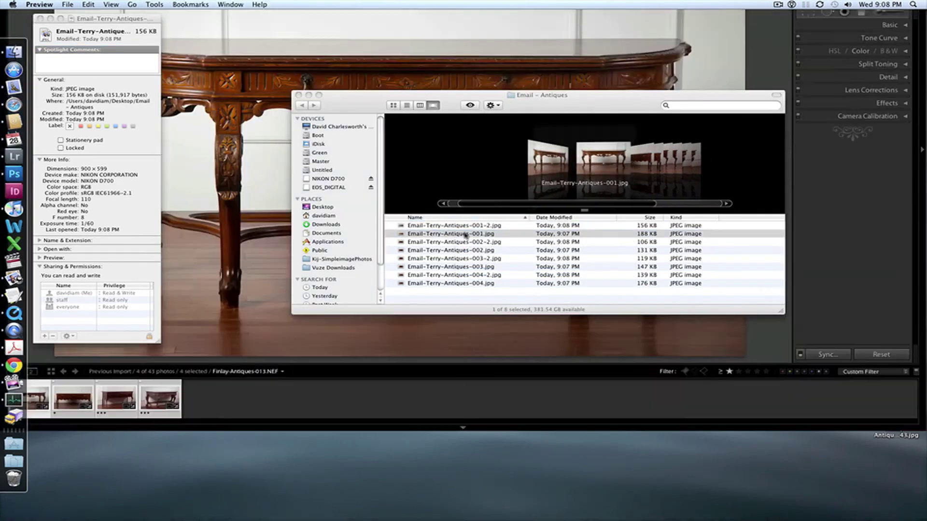
left_click_drag(284, 28, 728, 36)
double_click(483, 226)
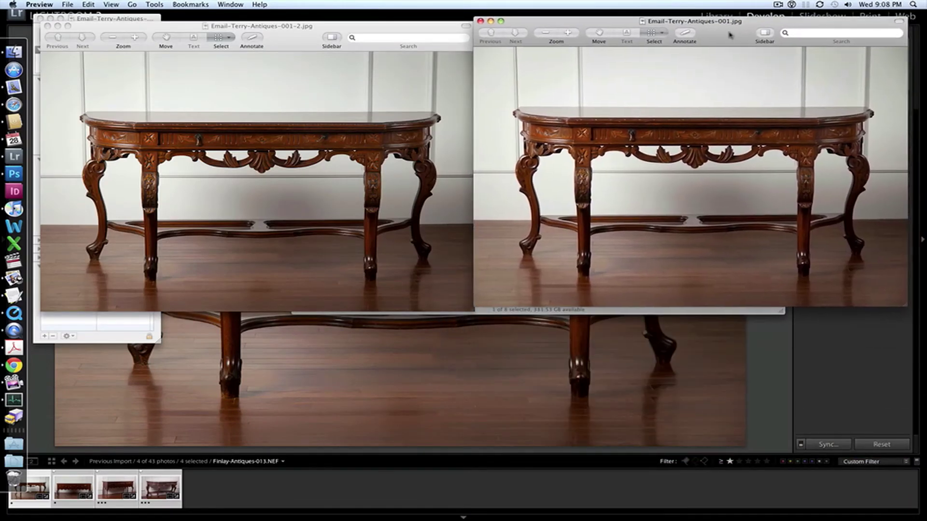
Close both compared photos, the file information window and the "Email - Antiques" folder.
left_click(478, 22)
left_click(47, 25)
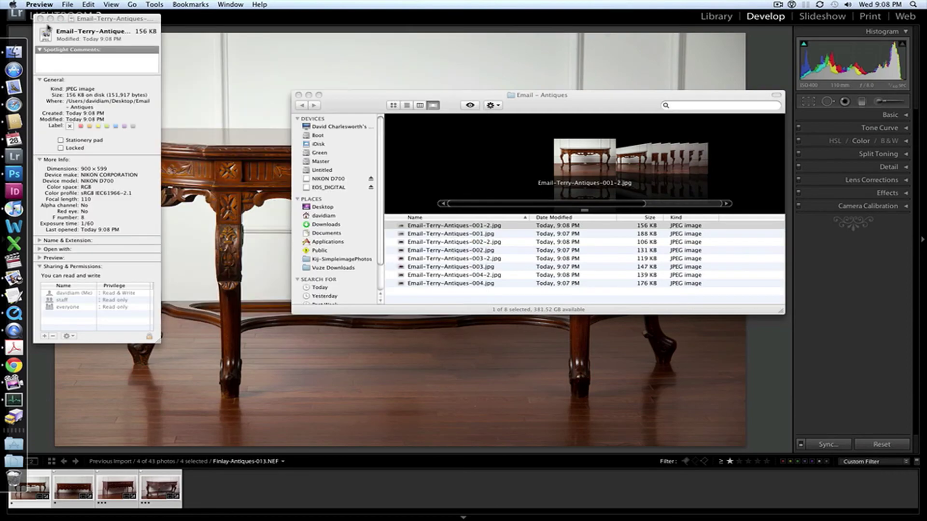
left_click(40, 19)
left_click(298, 95)
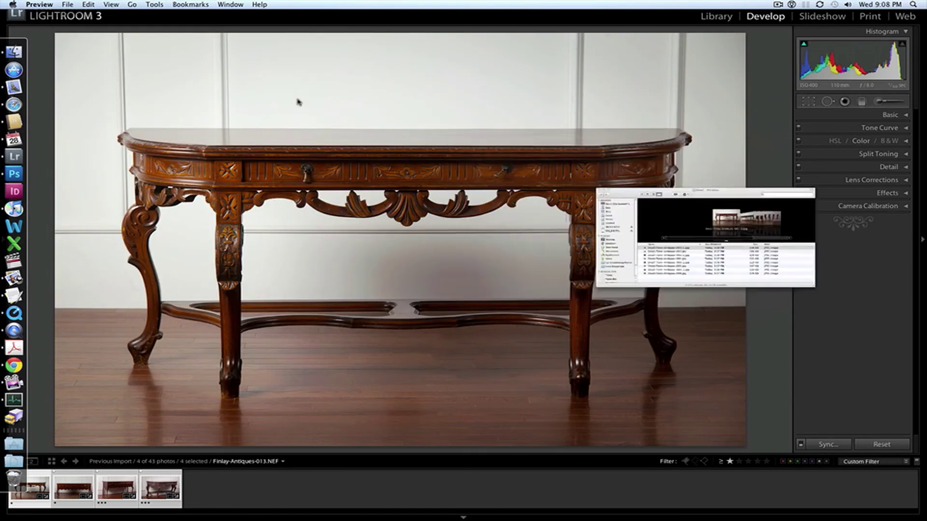
Return to Lightroom, start a new export of the four table photos and name the subfolder "PRINT - Antiques".
left_click(160, 492)
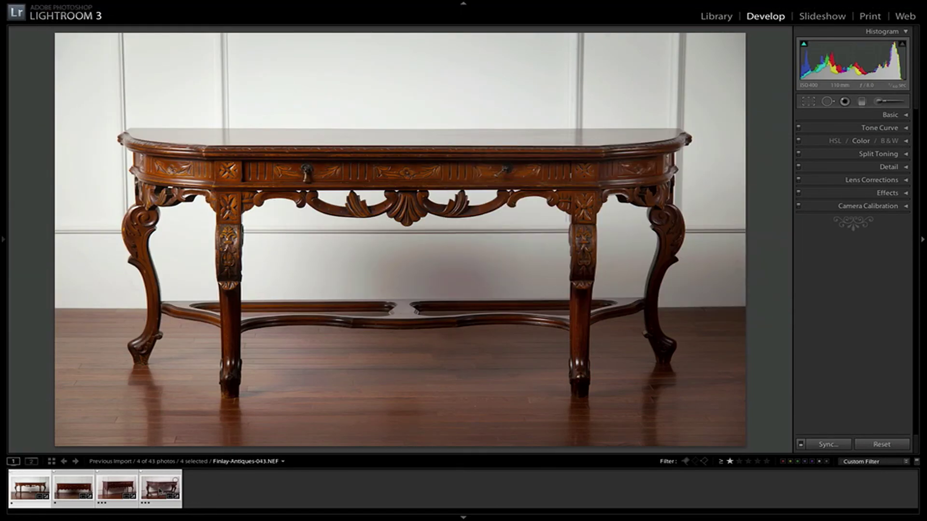
right_click(160, 491)
mouse_move(213, 482)
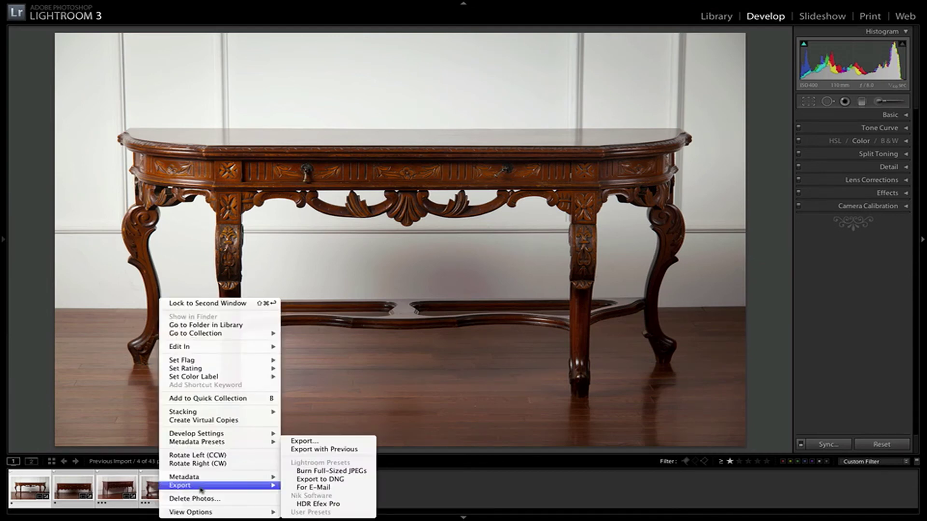
left_click(314, 440)
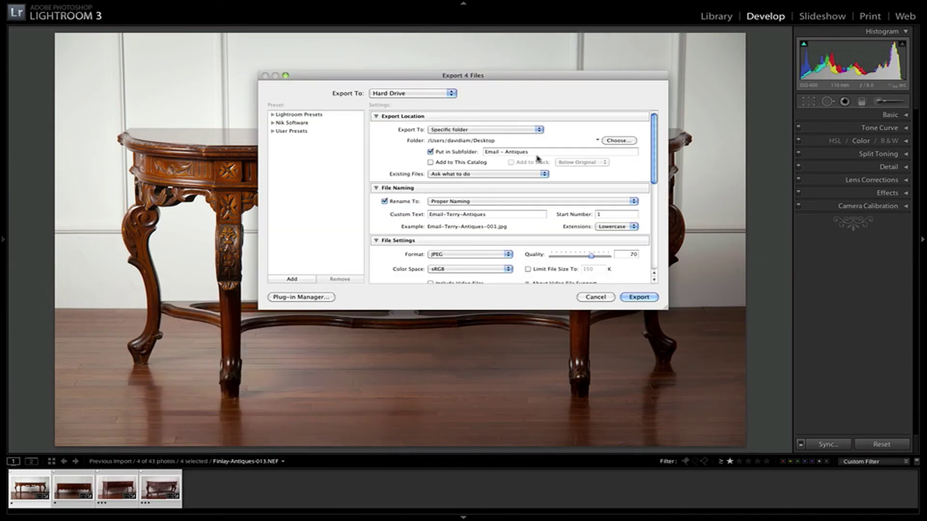
triple_click(493, 153)
left_click(494, 152)
double_click(493, 153)
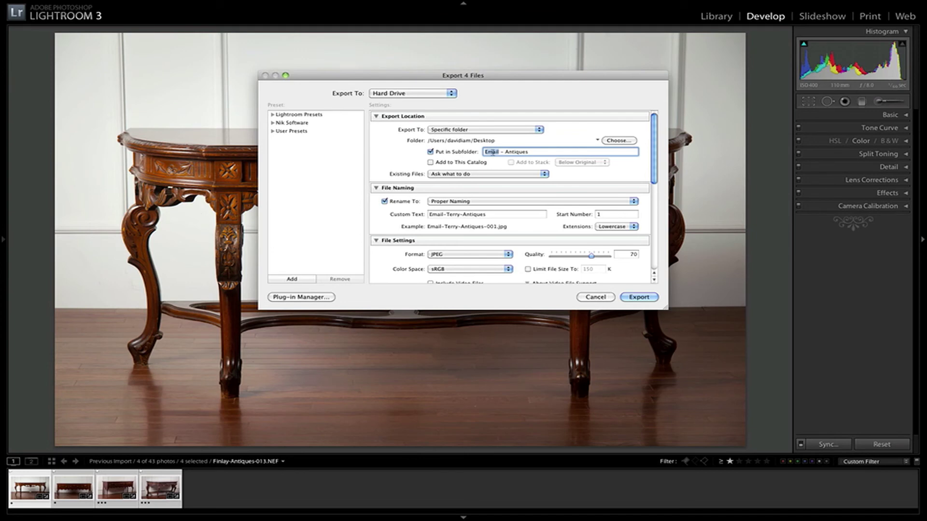
type("FRINT")
Set the custom file naming text to "Full-Res-Antiques" and the JPEG quality to 100.
left_click(440, 214)
left_click(436, 215)
triple_click(436, 214)
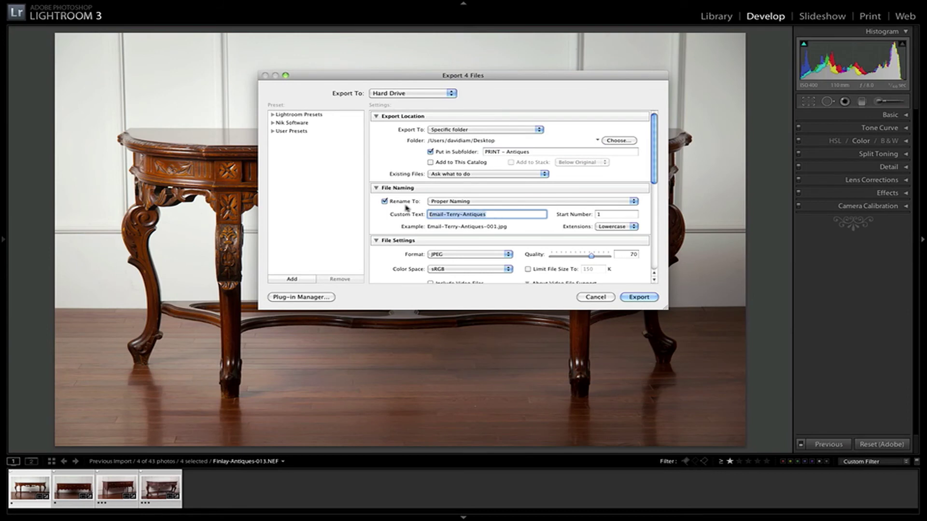
key("BackSpace")
type("Full")
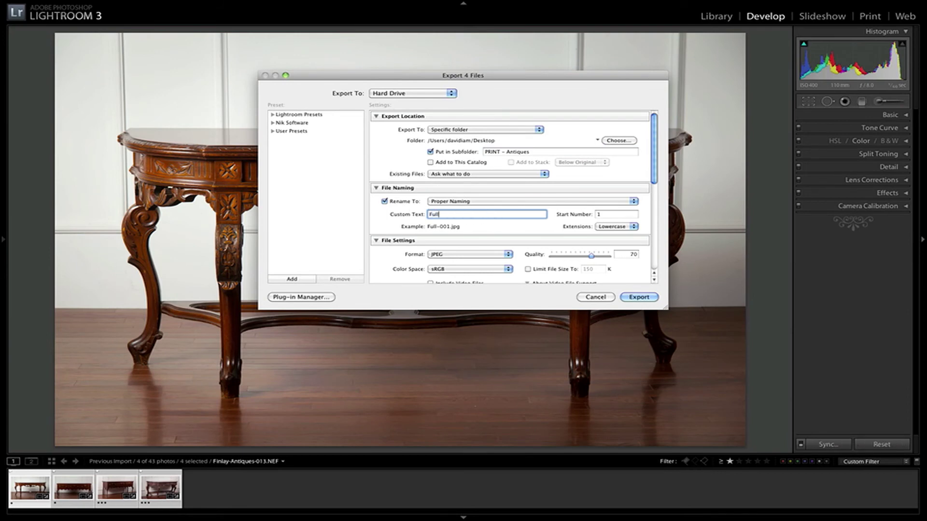
type("-Res-Antiques")
scroll(520, 229, "down", 3)
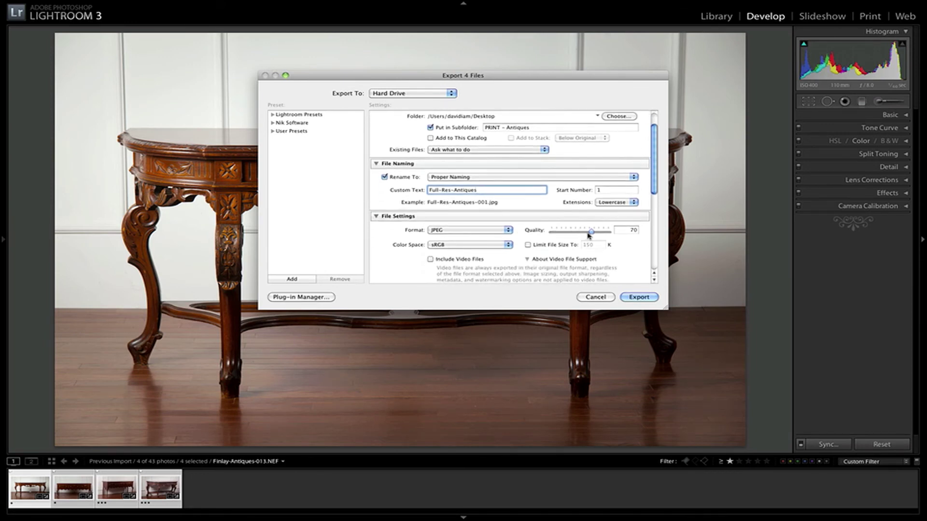
left_click_drag(589, 235, 642, 235)
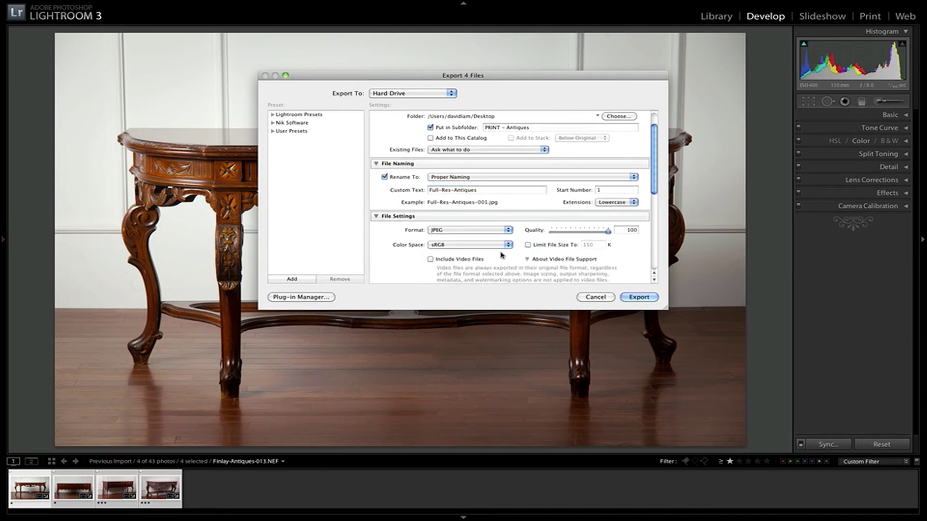
Turn off Resize to Fit and set the export resolution to 300 pixels per inch.
scroll(502, 255, "down", 9)
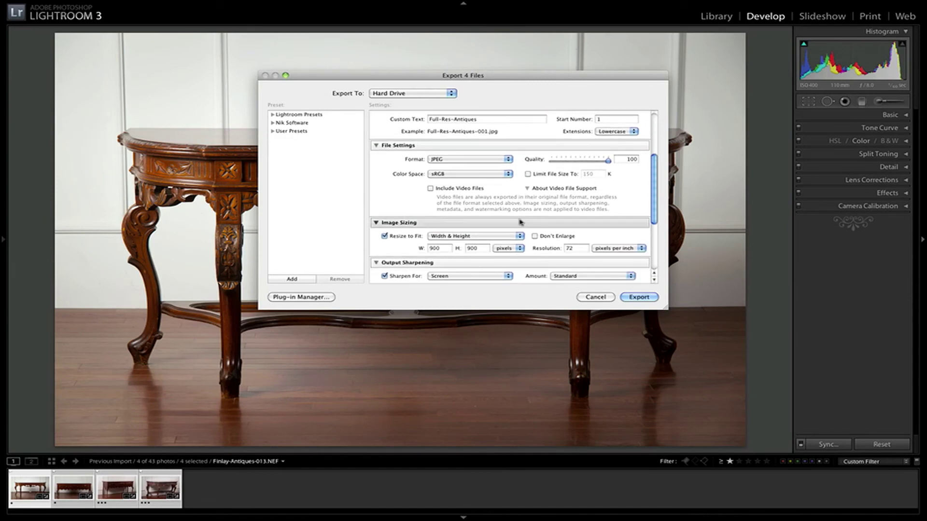
left_click(394, 235)
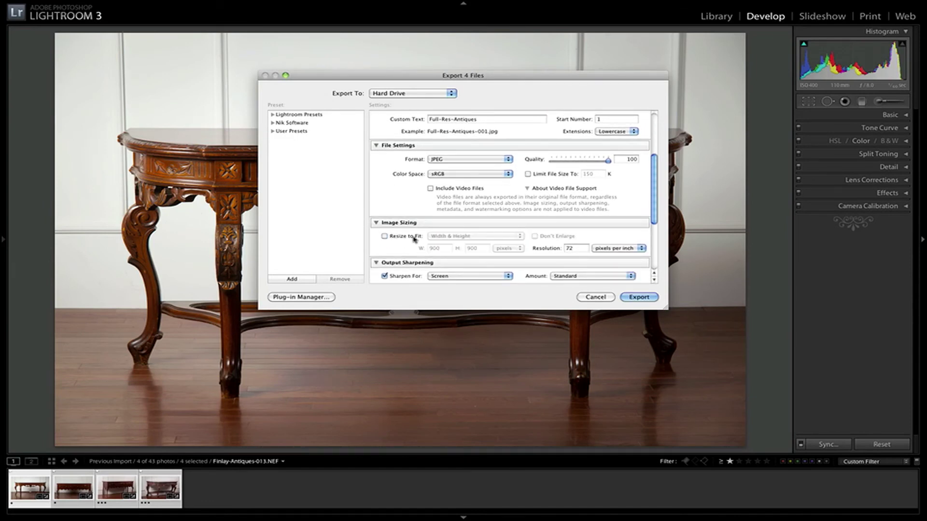
double_click(584, 248)
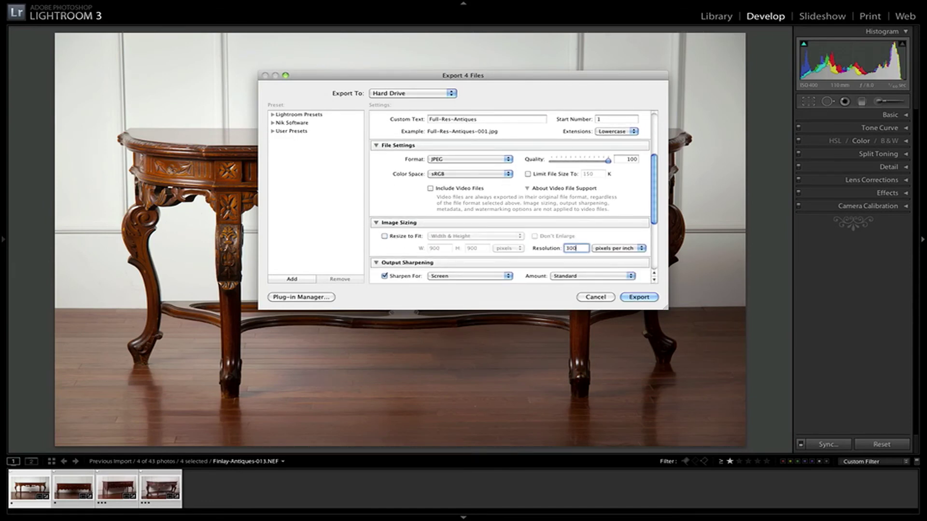
Set the output sharpening to Glossy Paper and export the four full-resolution photos.
scroll(601, 246, "down", 4)
left_click(476, 246)
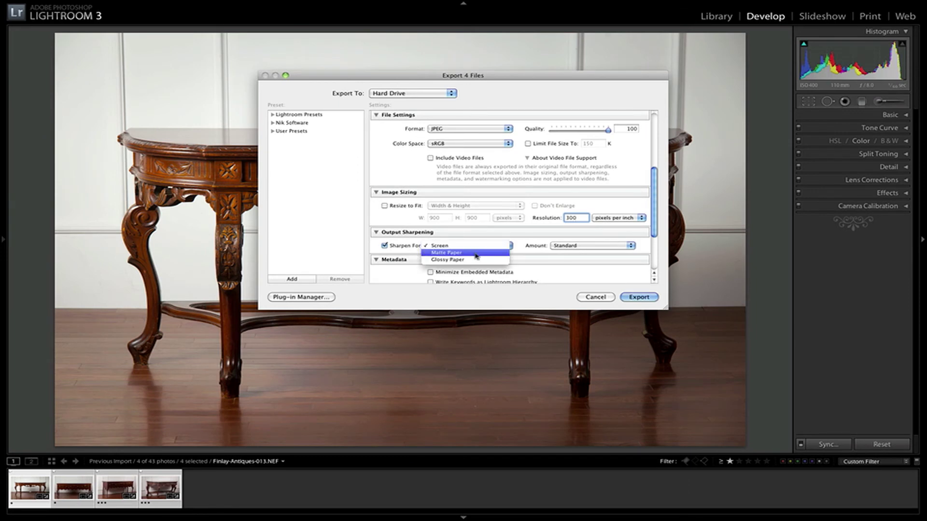
left_click(485, 256)
left_click(504, 247)
left_click(481, 256)
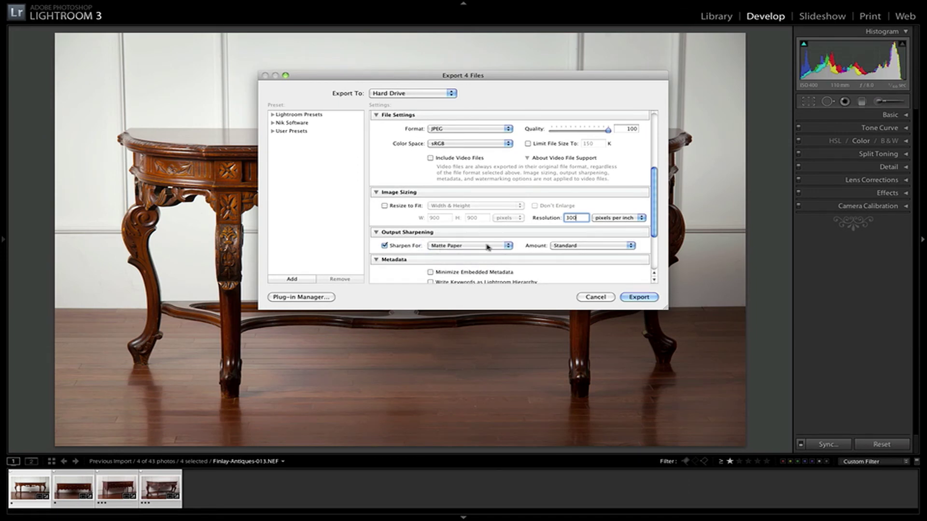
left_click(487, 247)
left_click(484, 256)
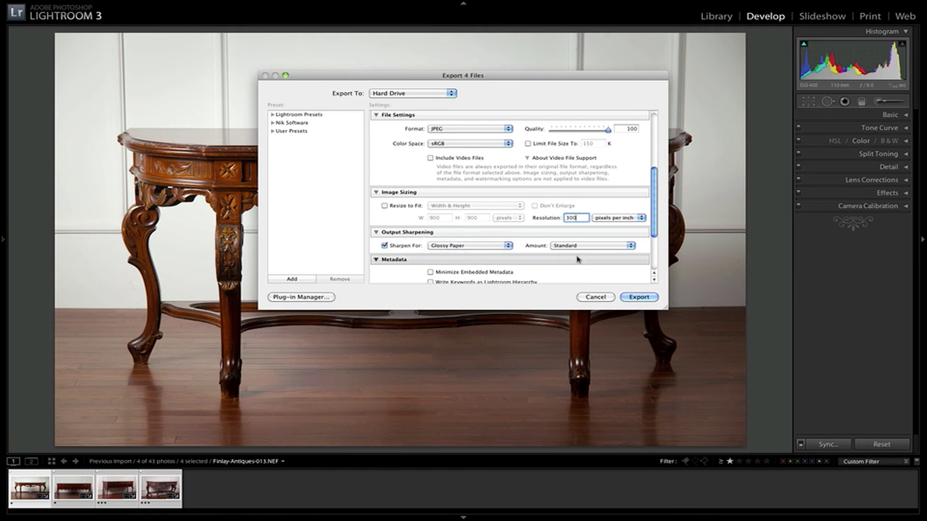
scroll(578, 260, "down", 5)
left_click(639, 297)
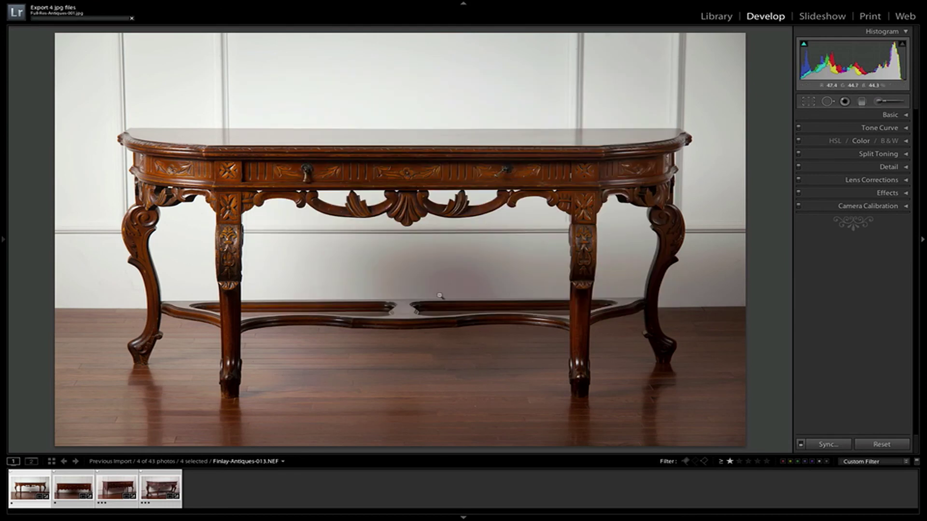
Select only the first table photo, show its original NEF file in Finder and check its file size.
left_click(261, 489)
left_click(24, 485)
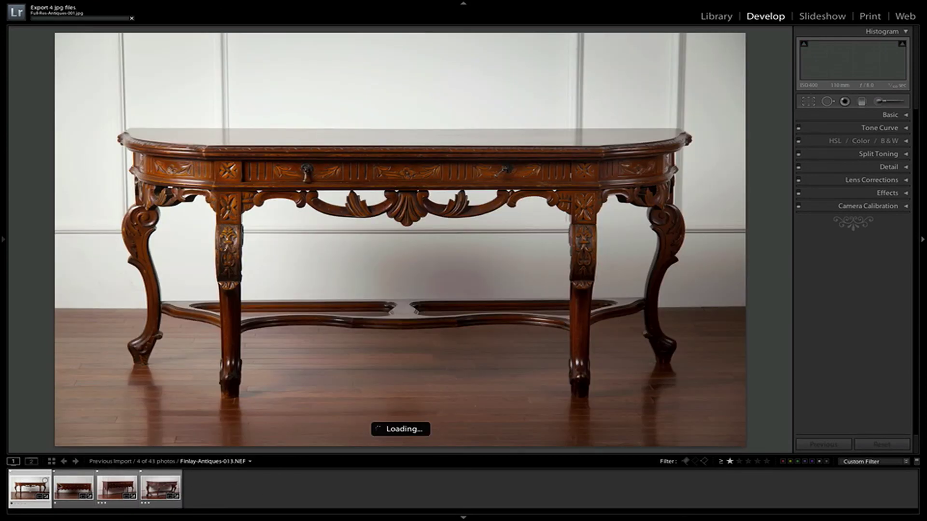
right_click(28, 486)
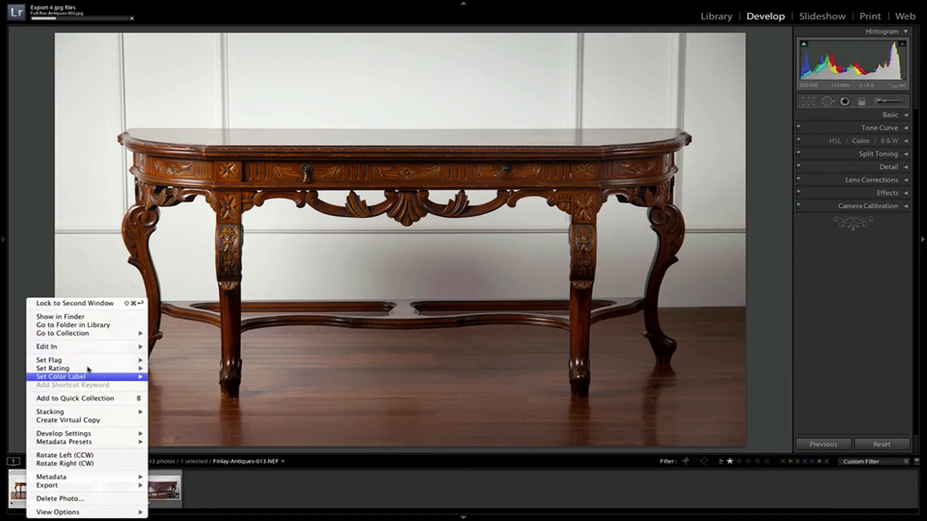
left_click(87, 317)
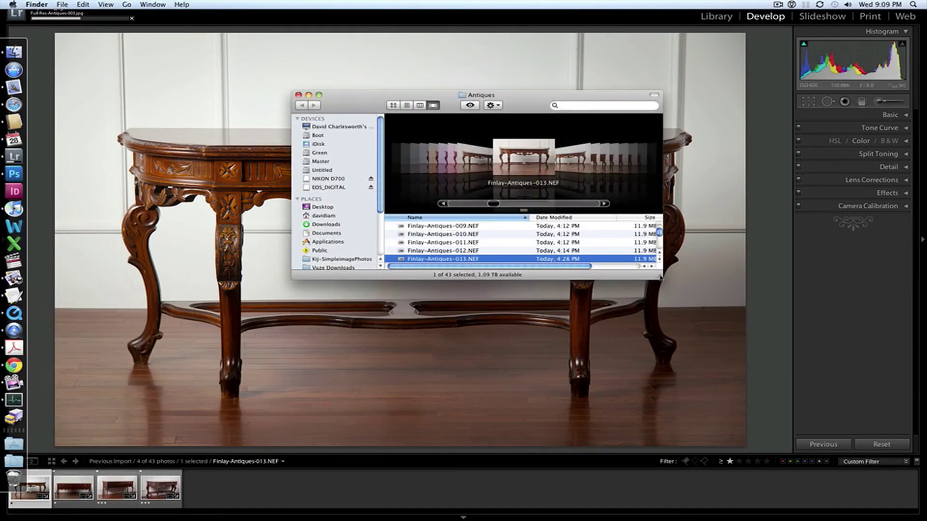
left_click_drag(660, 277, 770, 343)
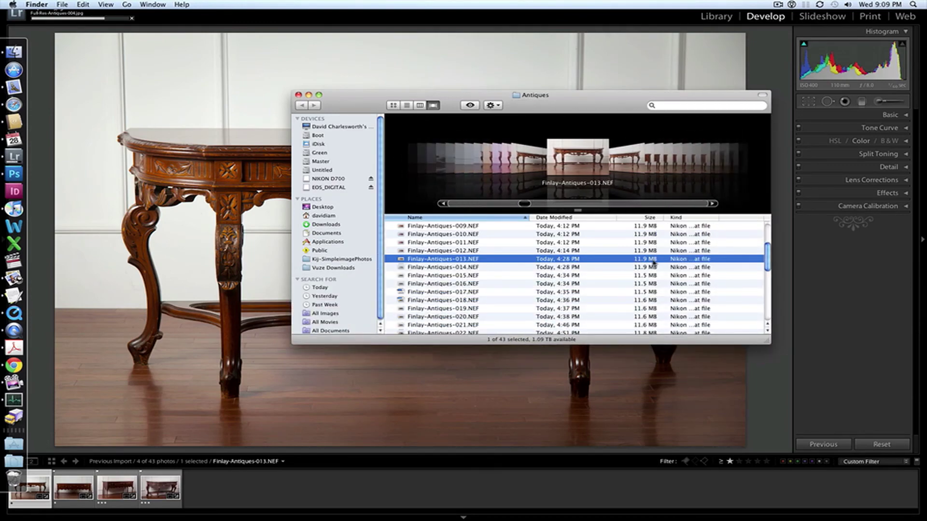
left_click(298, 94)
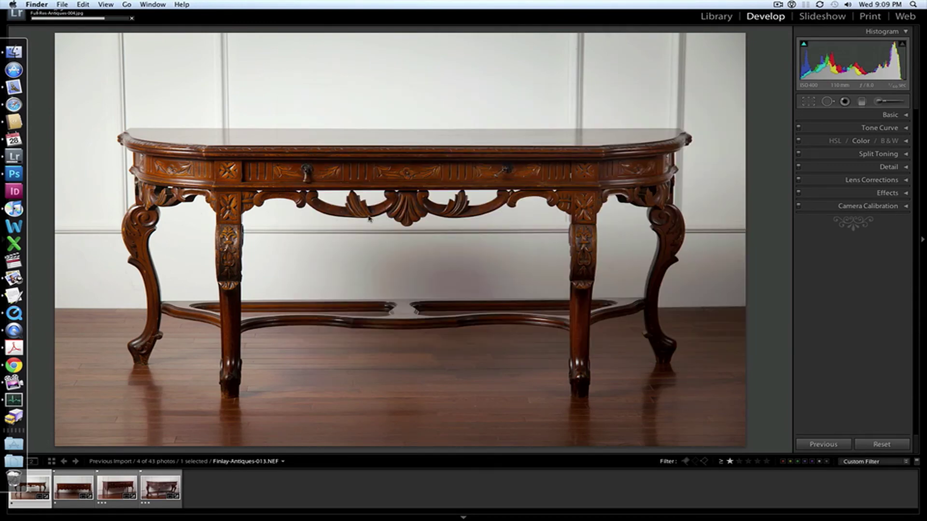
Reveal the desktop and place the "PRINT - Antiques" and "Email - Antiques" folders side by side in its middle.
key("F11")
left_click(622, 319)
left_click_drag(898, 446, 447, 239)
left_click_drag(831, 269, 486, 244)
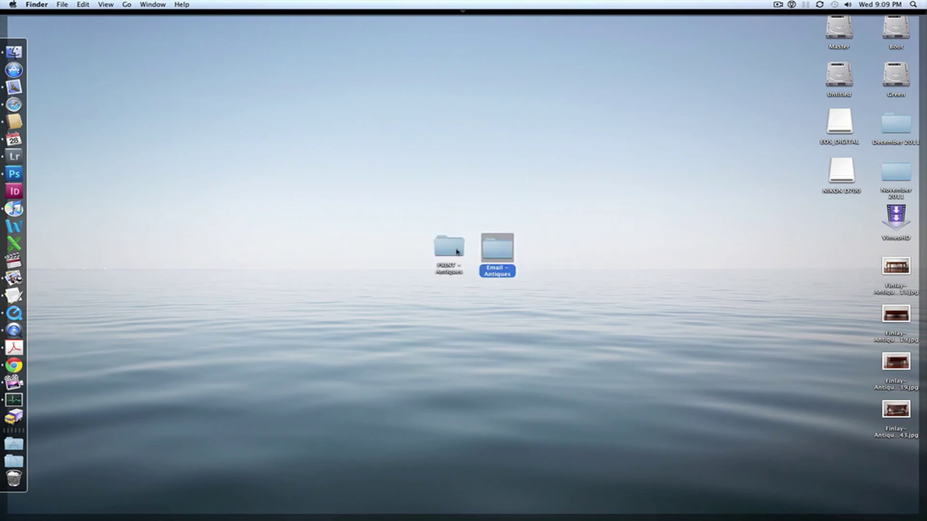
Check the file sizes in the "PRINT - Antiques" folder and inspect the carved detail of Full-Res-Antiques-001.jpg up close.
double_click(444, 253)
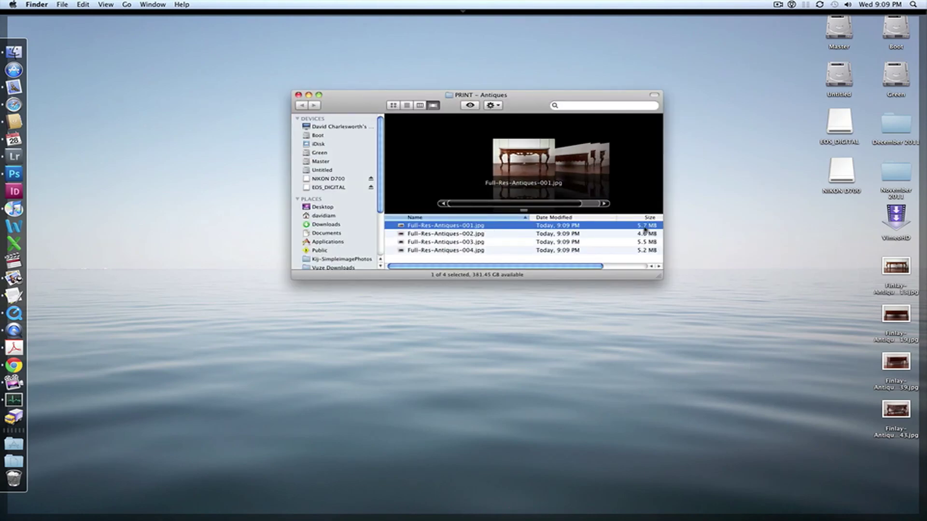
left_click_drag(659, 278, 776, 280)
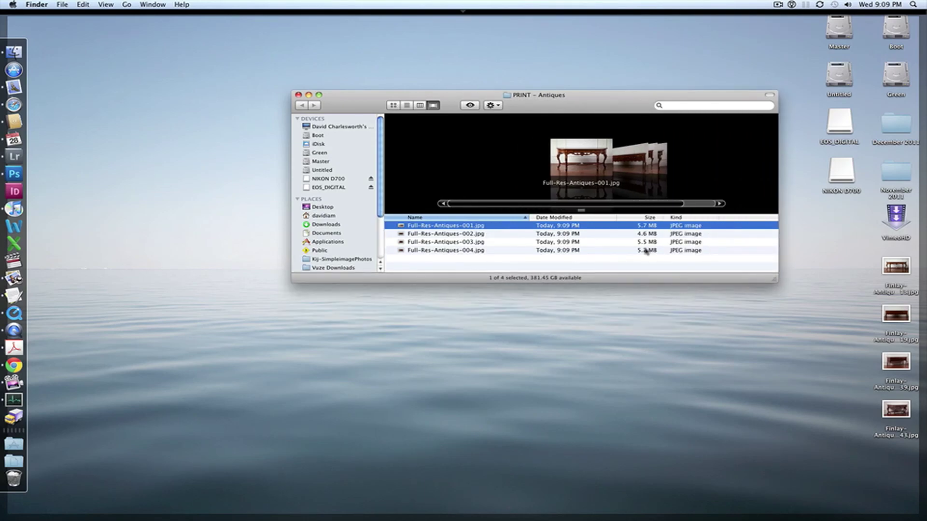
double_click(487, 227)
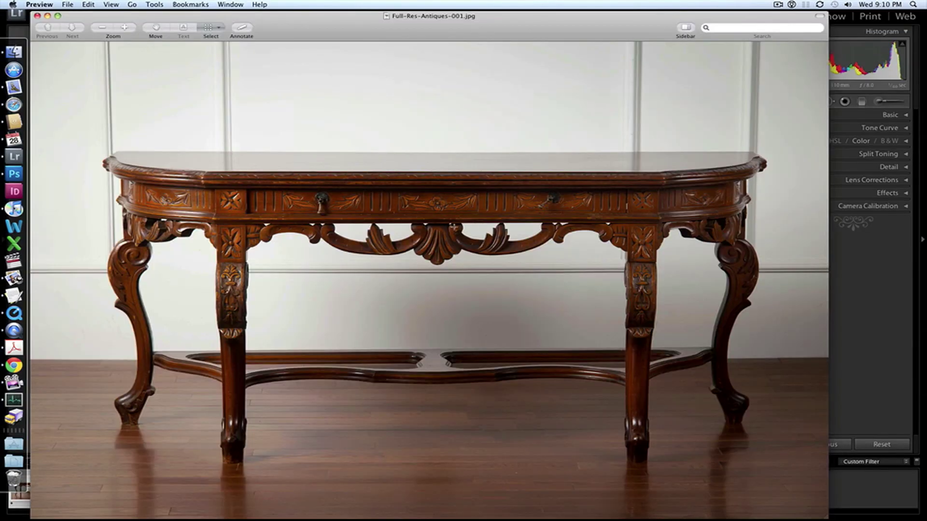
left_click(122, 30)
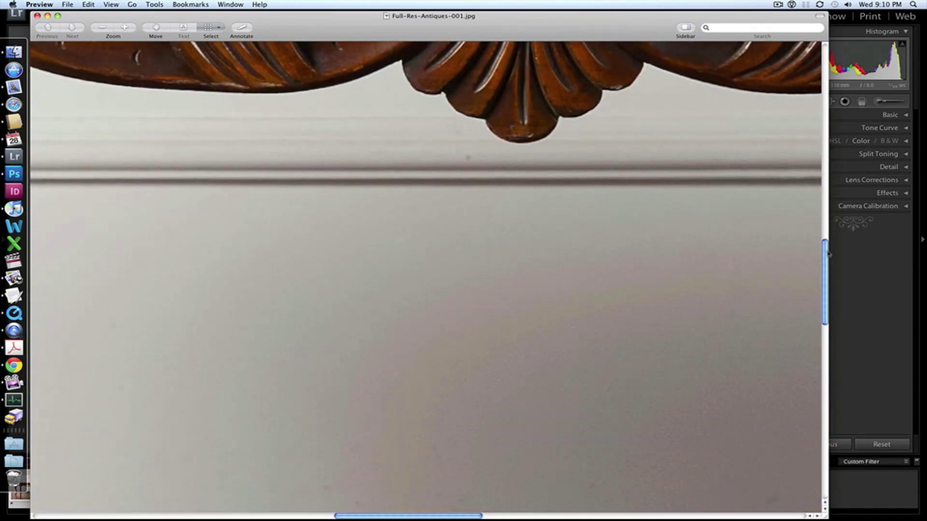
left_click_drag(828, 254, 827, 190)
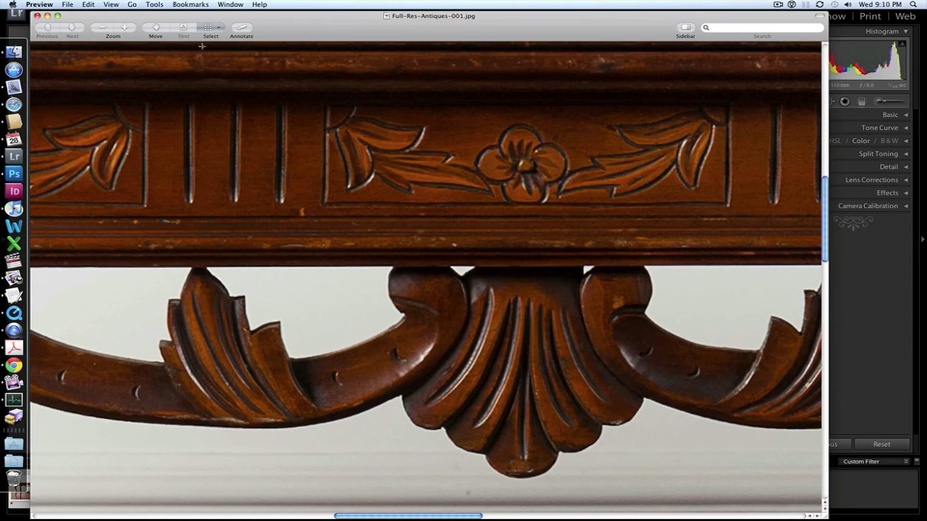
left_click(102, 27)
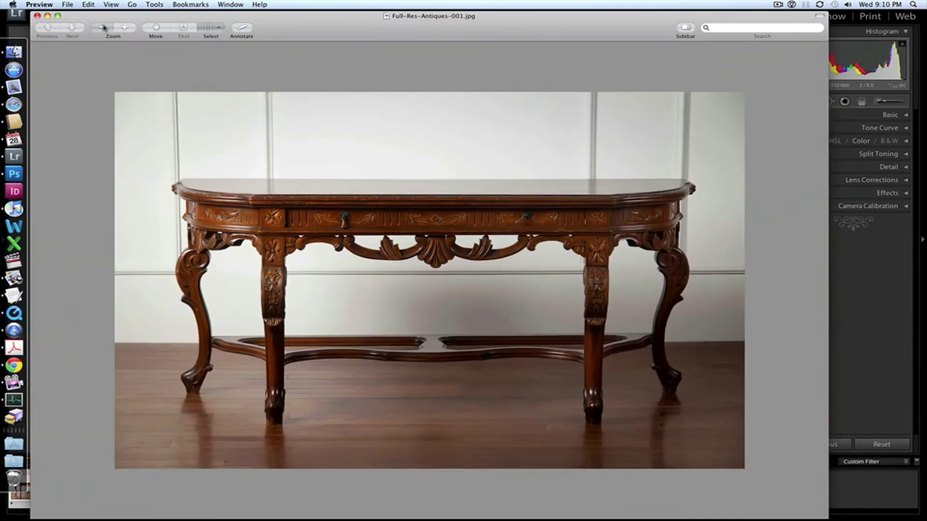
left_click(103, 27)
left_click(36, 16)
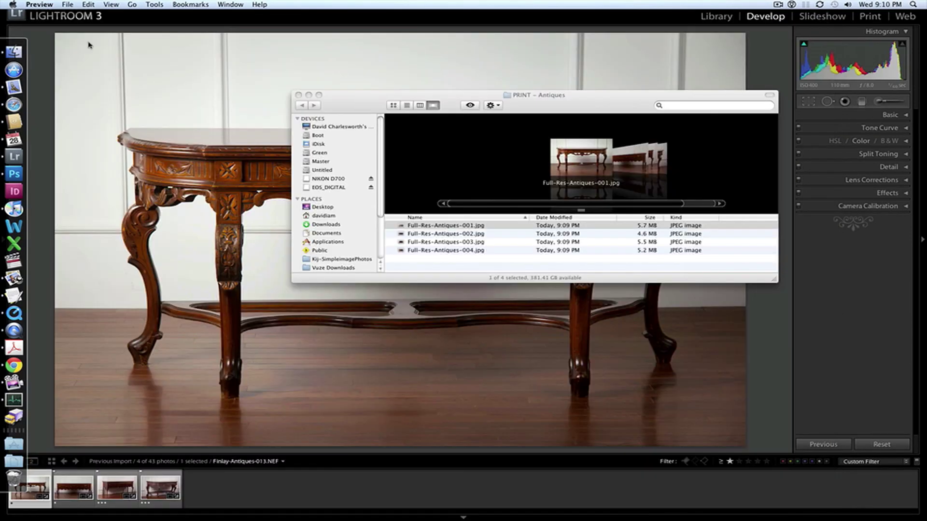
left_click(298, 95)
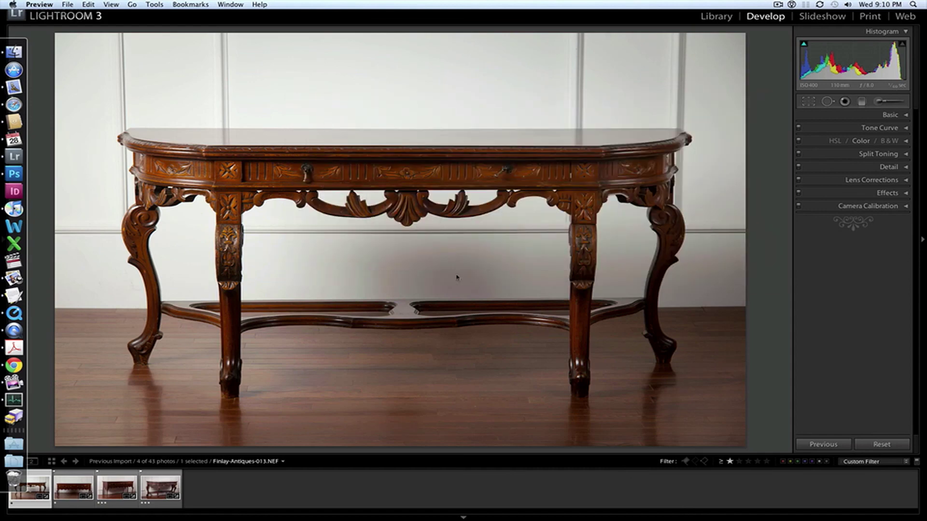
Return to the desktop and stack the "Email - Antiques" folder above the "PRINT - Antiques" folder, away from the centre.
key("F11")
left_click(521, 224)
left_click(612, 207)
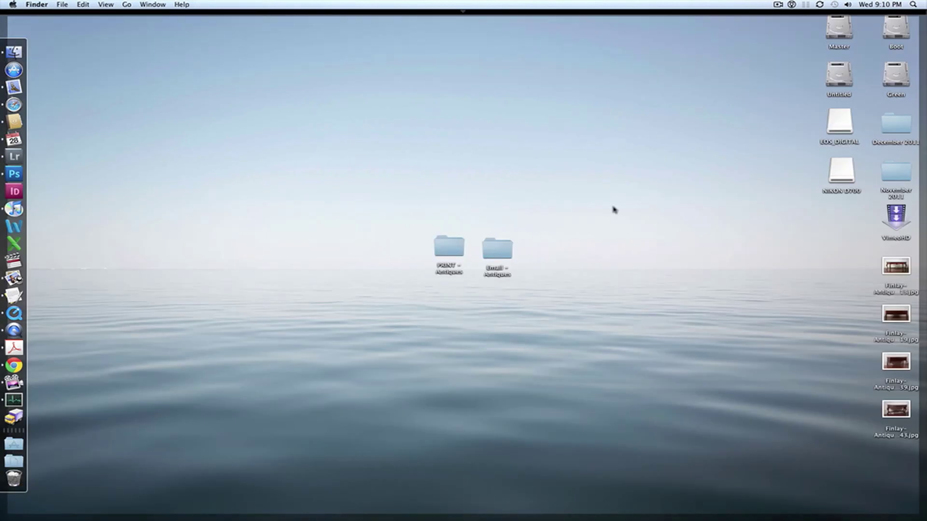
left_click_drag(492, 253, 623, 207)
left_click(460, 244)
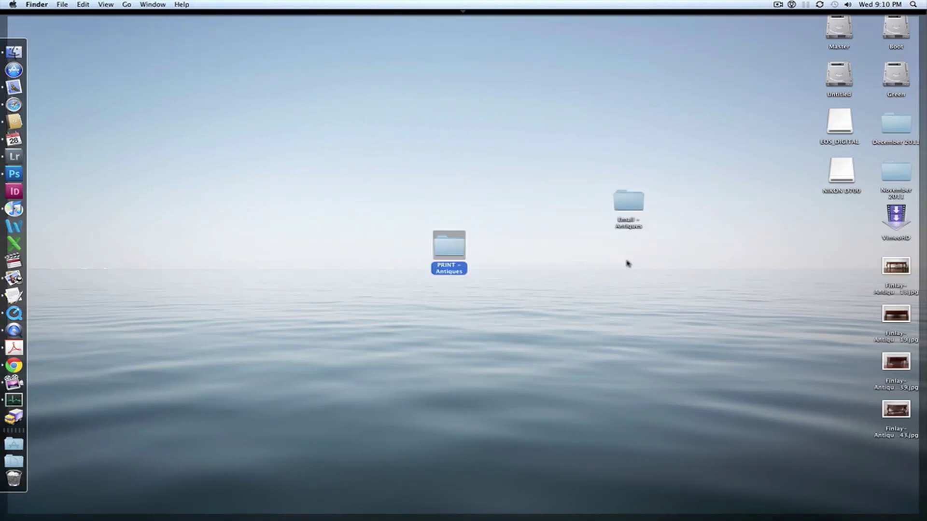
left_click_drag(462, 246, 655, 253)
left_click(427, 249)
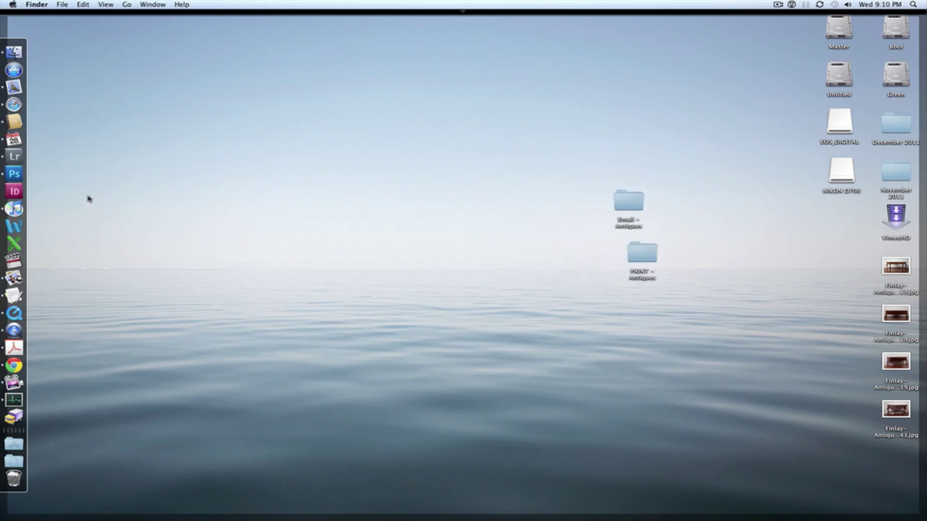
Switch to Photoshop and open the Batch automation settings.
left_click(14, 173)
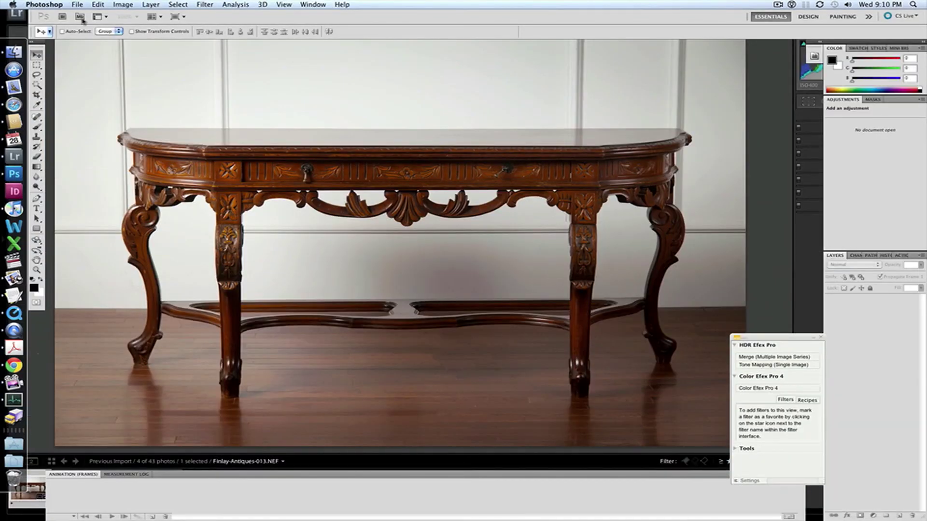
left_click(77, 4)
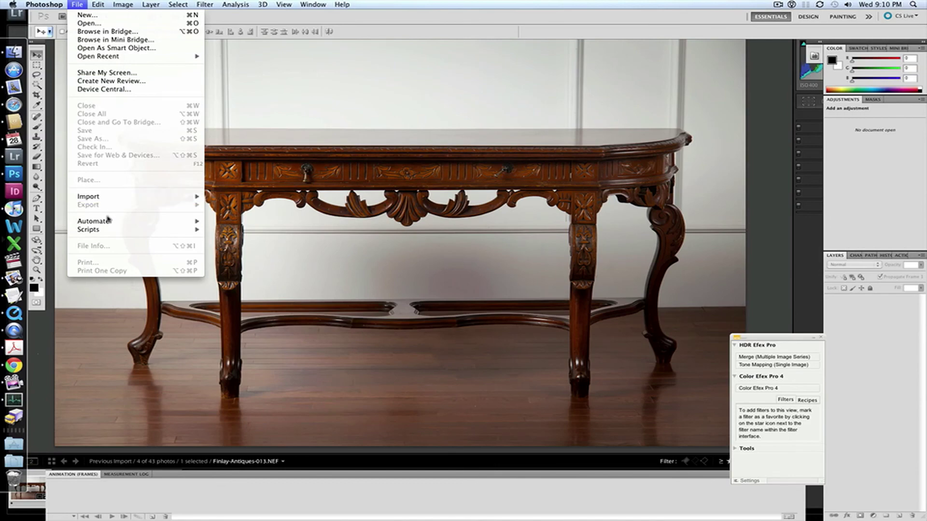
mouse_move(108, 220)
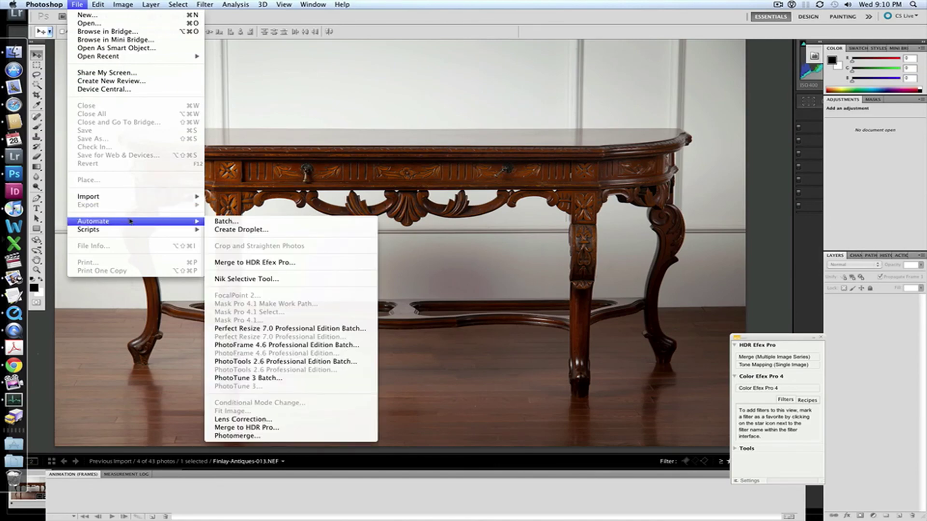
left_click(234, 222)
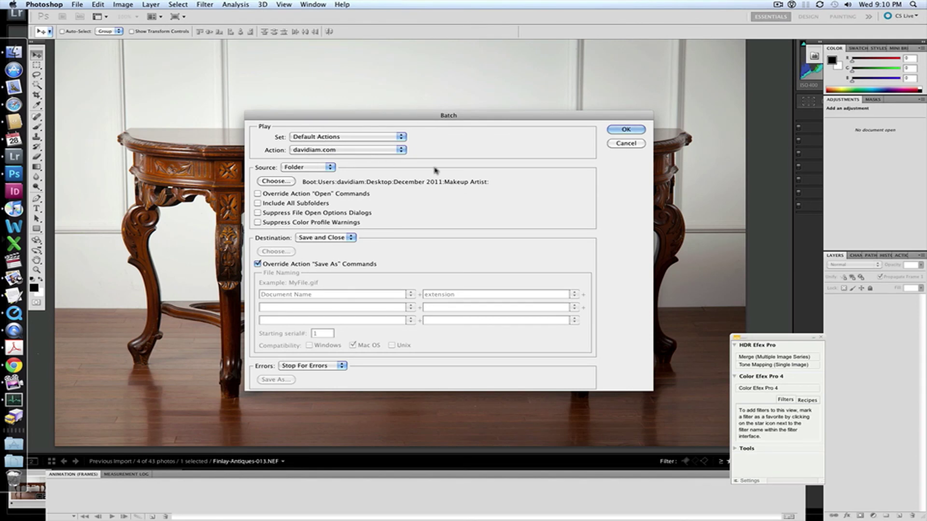
Set the batch source to the "Email - Antiques" folder on the Desktop and run the "davidiam.com" action on it.
left_click(281, 184)
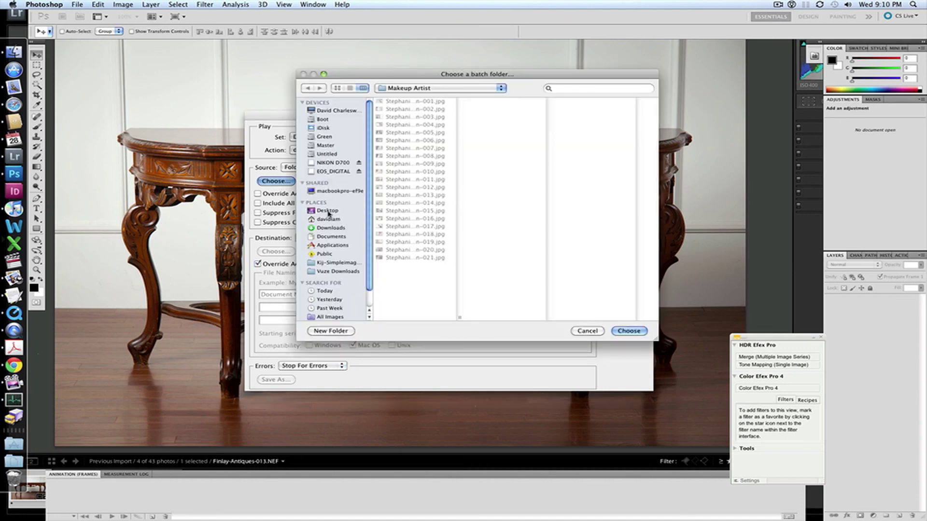
left_click(340, 211)
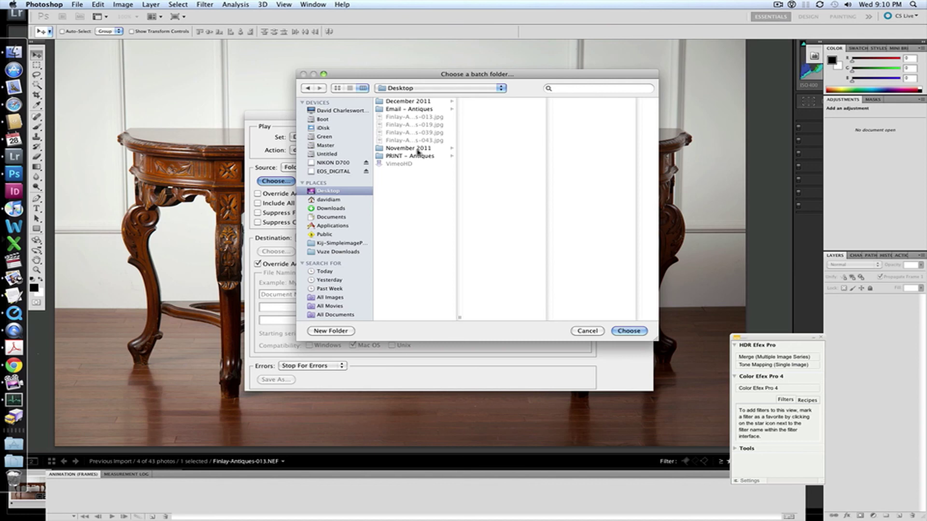
left_click(406, 110)
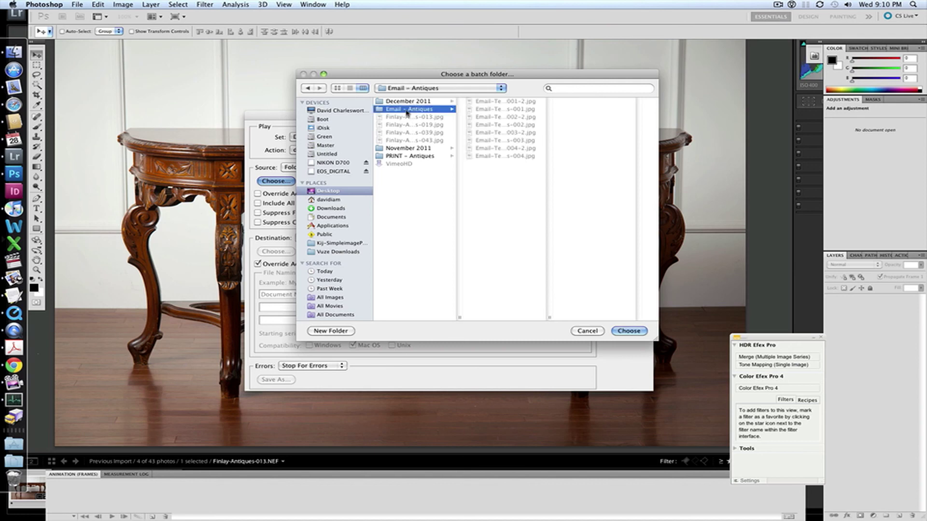
left_click(627, 331)
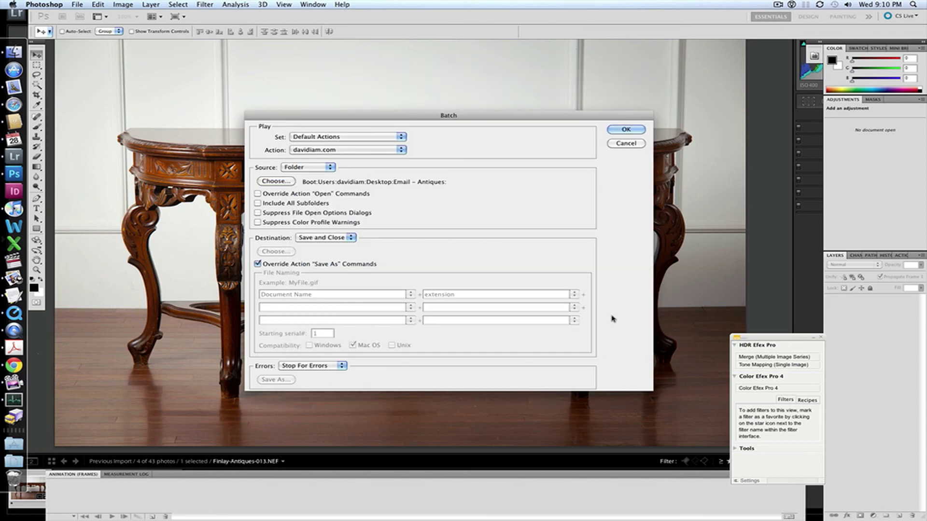
left_click(625, 128)
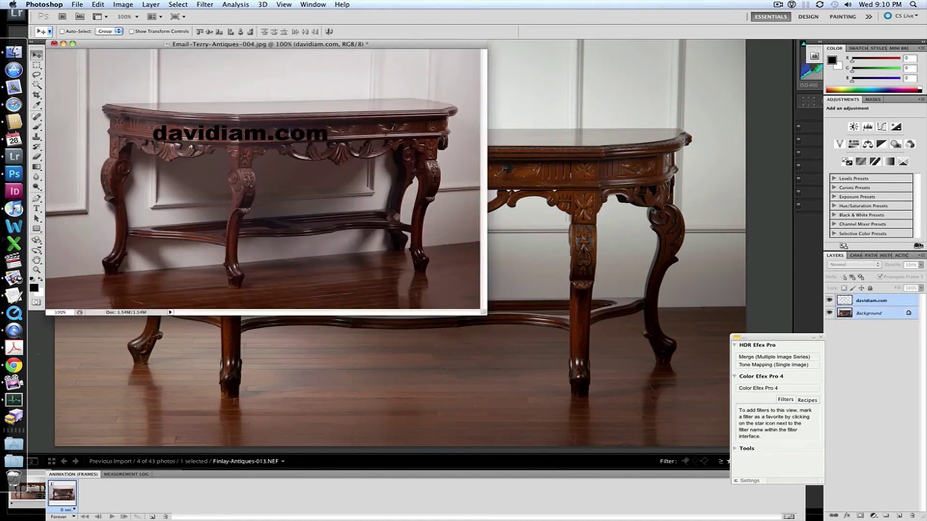
Open the "Email - Antiques" folder from the desktop and inspect the watermark on the photo numbered 001.
key("F11")
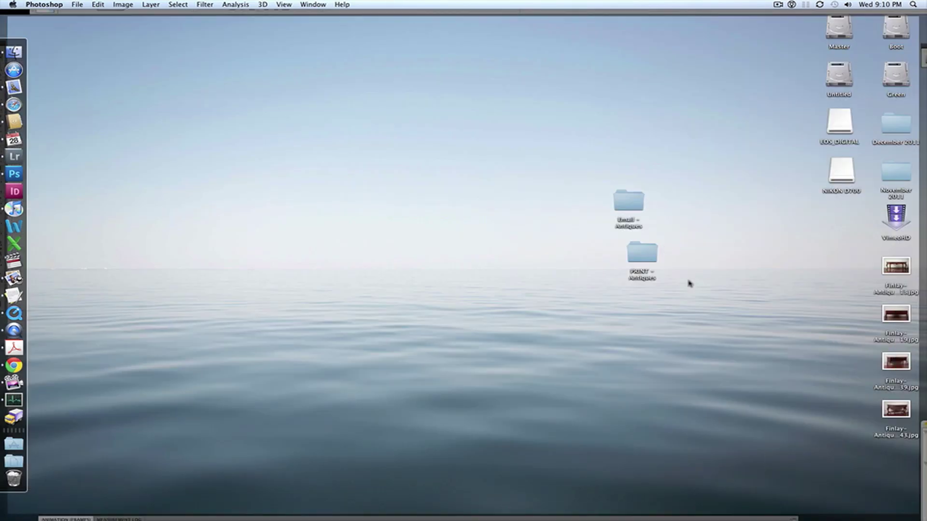
double_click(626, 200)
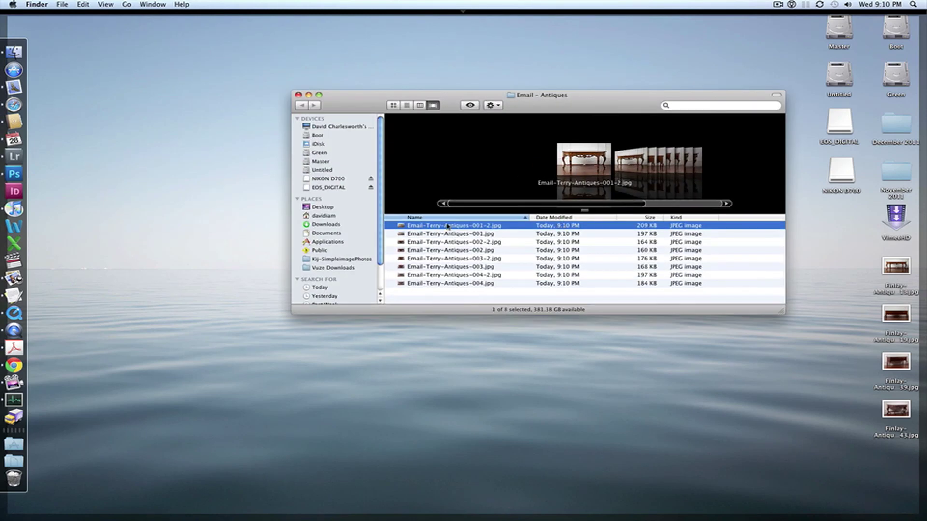
double_click(444, 237)
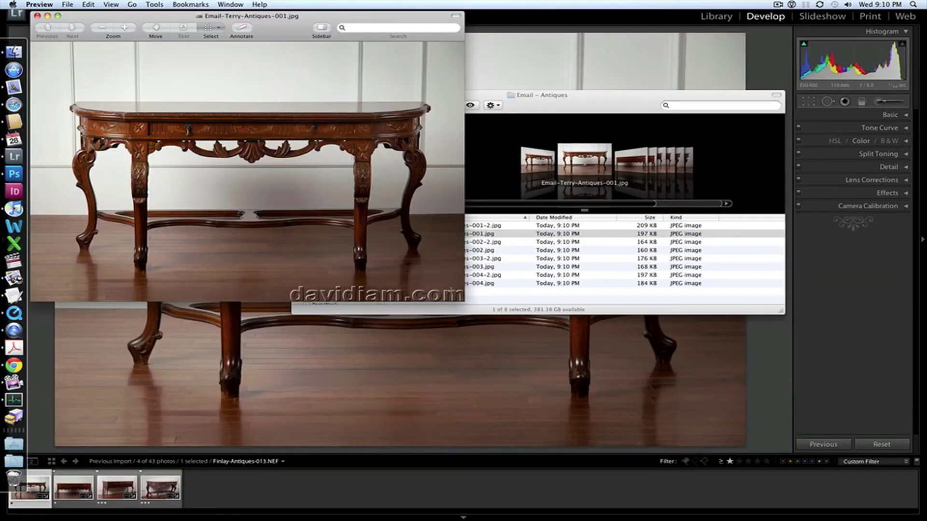
left_click_drag(305, 32, 488, 95)
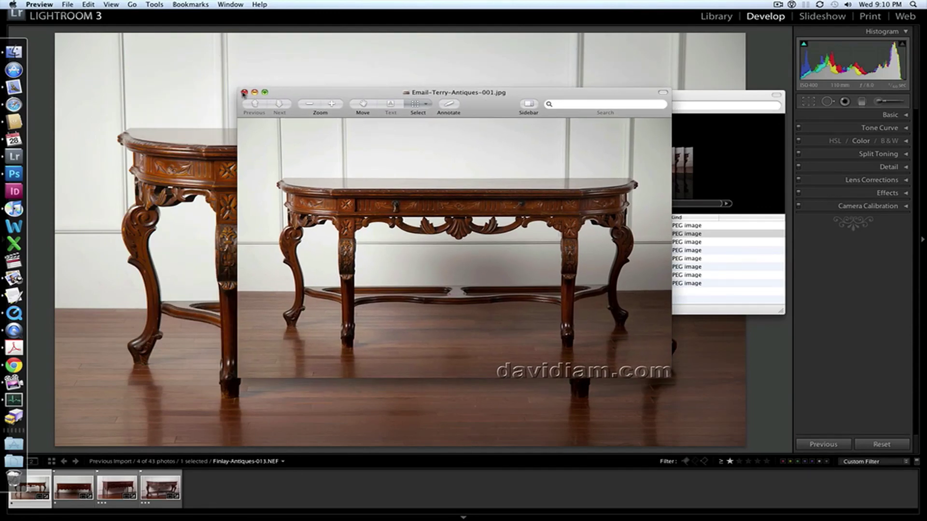
left_click(244, 92)
Inspect the watermark on the email photo numbered 002, and close the image and its folder.
left_click(492, 244)
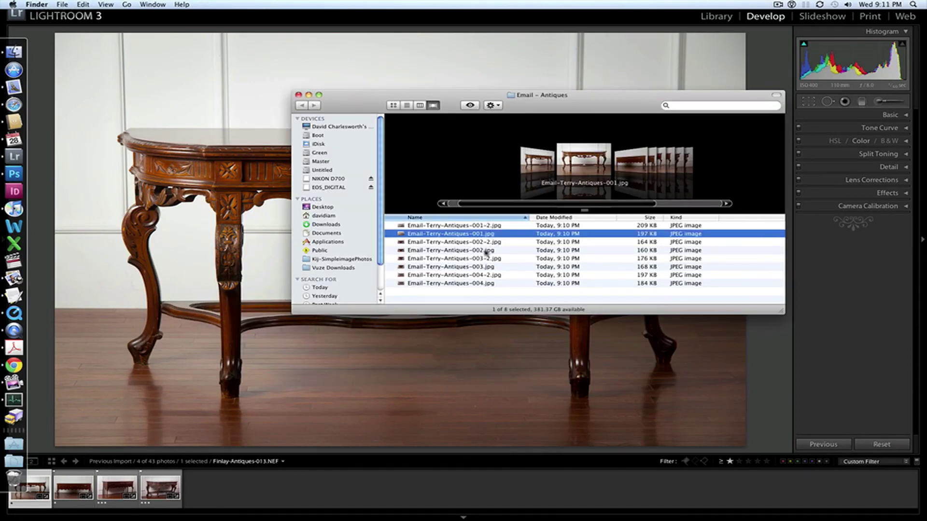
left_click(486, 251)
double_click(475, 251)
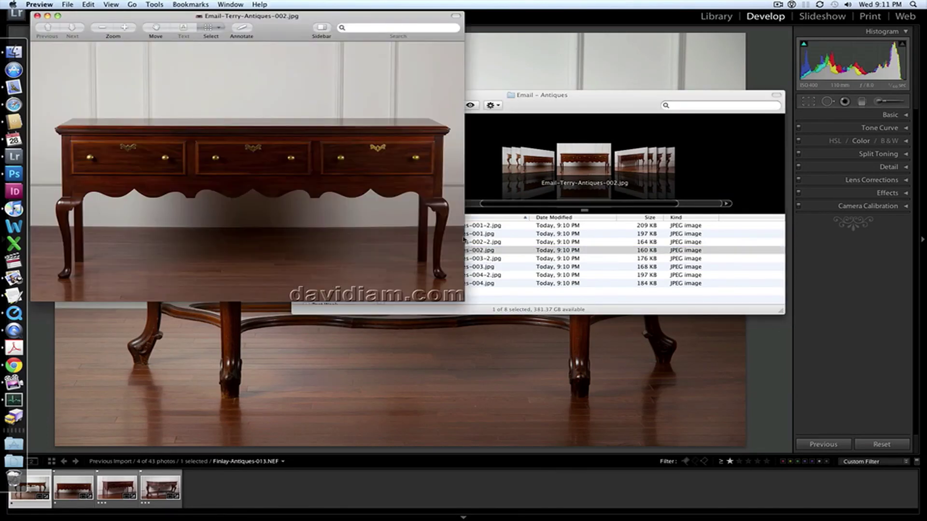
left_click(37, 16)
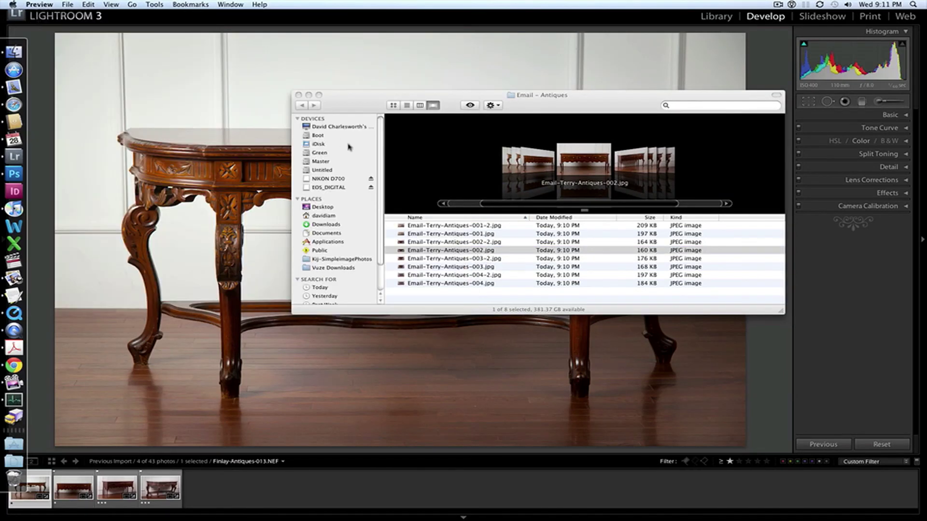
left_click(299, 96)
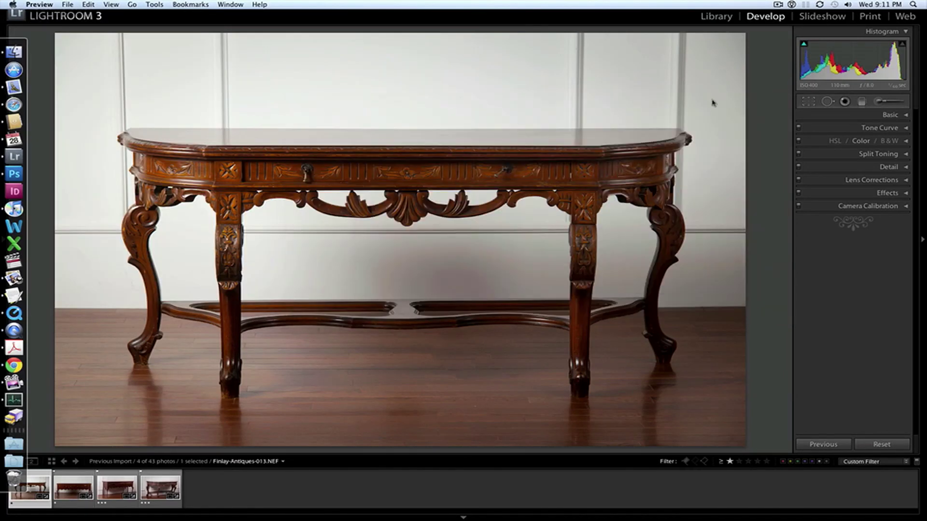